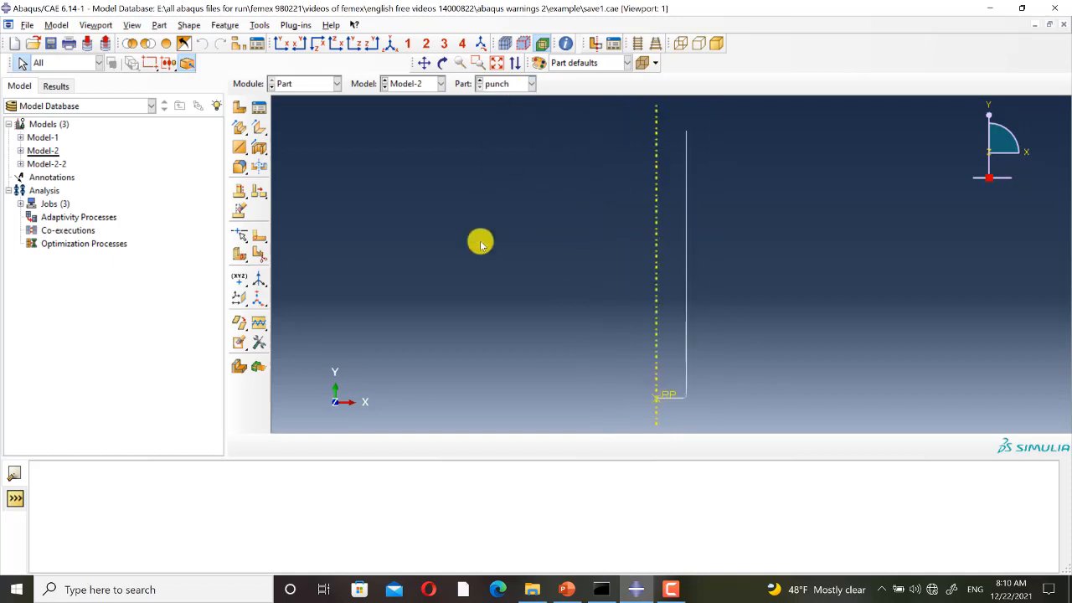
Inspect the lower end of the punch profile and display the billet part in the Property module.
{"action": "scroll", "coordinate": [670, 400], "scroll_direction": "up", "scroll_amount": 5}
{"action": "scroll", "coordinate": [673, 393], "scroll_direction": "up", "scroll_amount": 2}
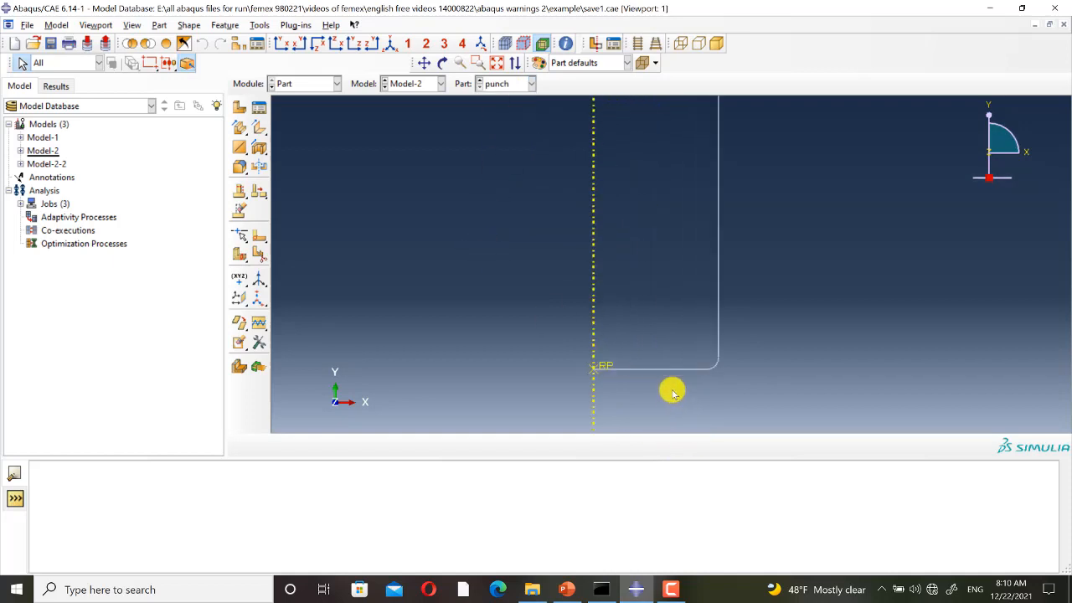
{"action": "left_click", "coordinate": [309, 84]}
{"action": "left_click", "coordinate": [311, 111]}
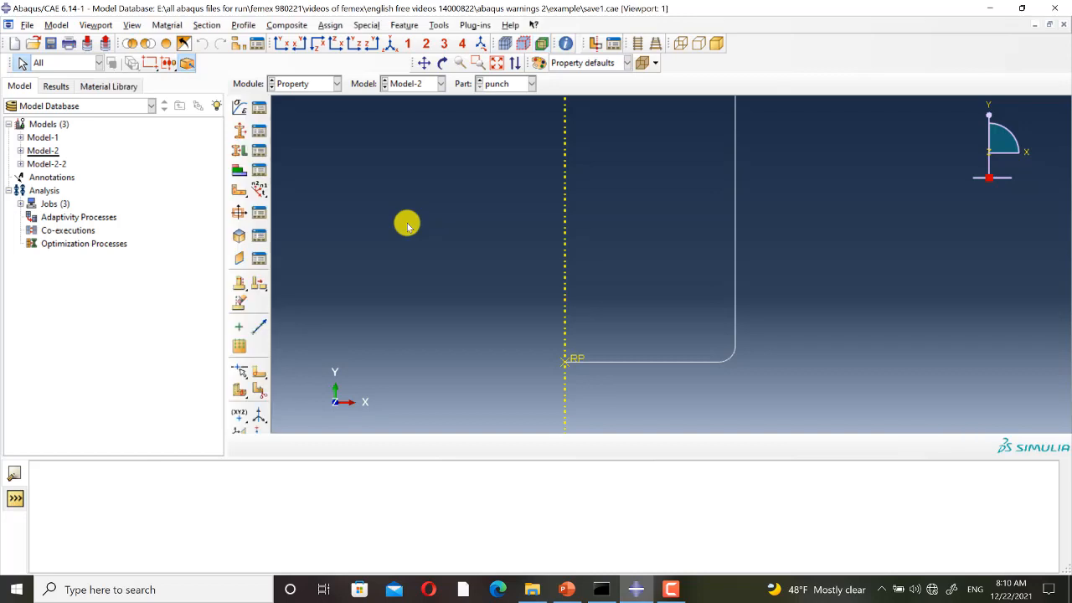
{"action": "left_click", "coordinate": [411, 83]}
{"action": "left_click", "coordinate": [507, 84]}
{"action": "left_click", "coordinate": [507, 84]}
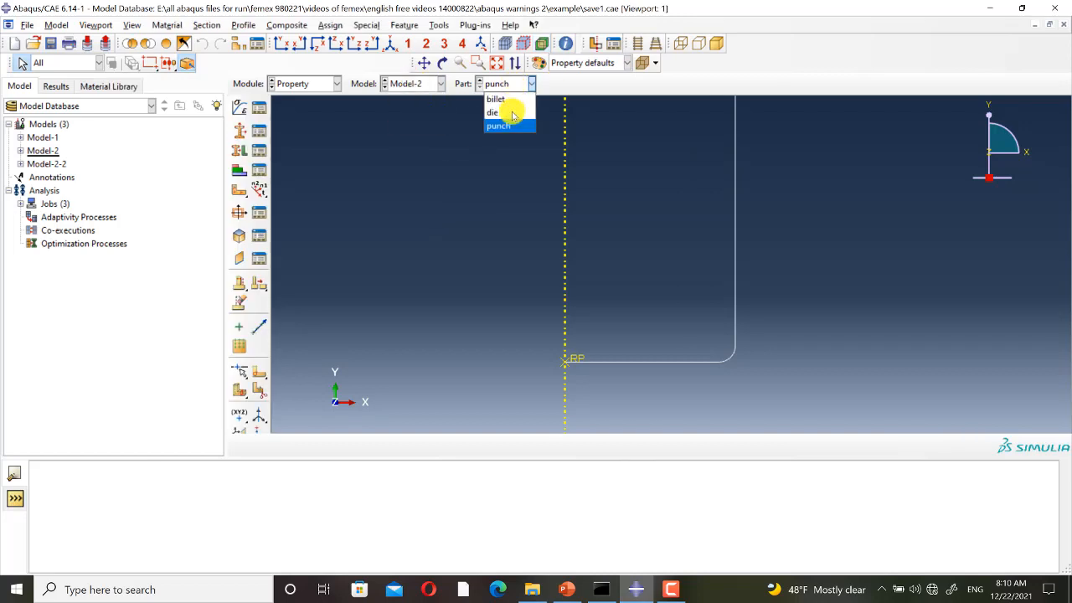
{"action": "left_click", "coordinate": [508, 99]}
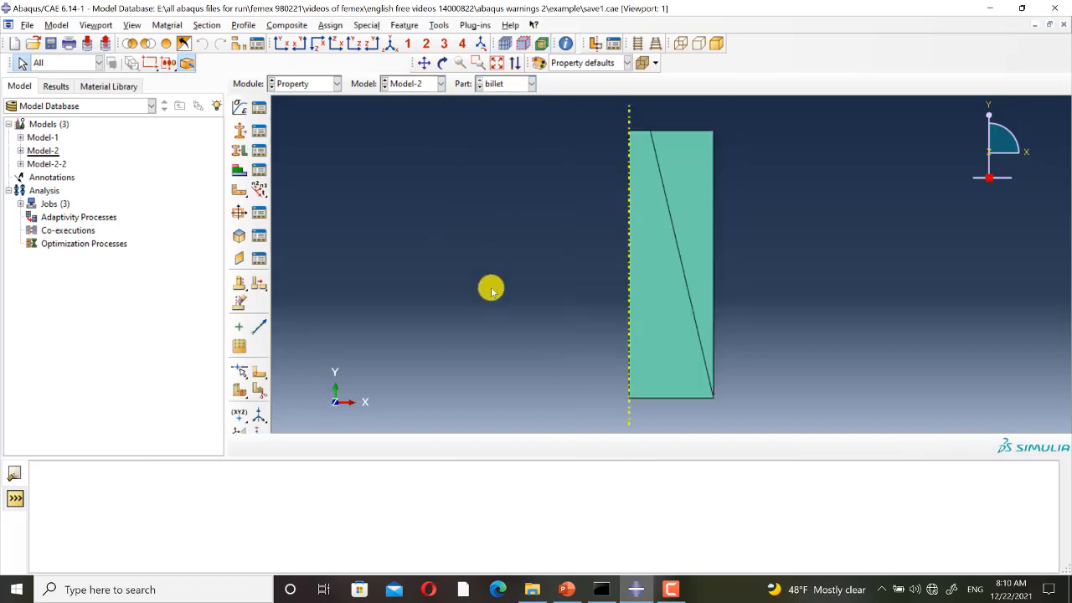
Review the density, elastic and plastic data of the material al.
{"action": "left_click", "coordinate": [260, 110]}
{"action": "left_click", "coordinate": [399, 199]}
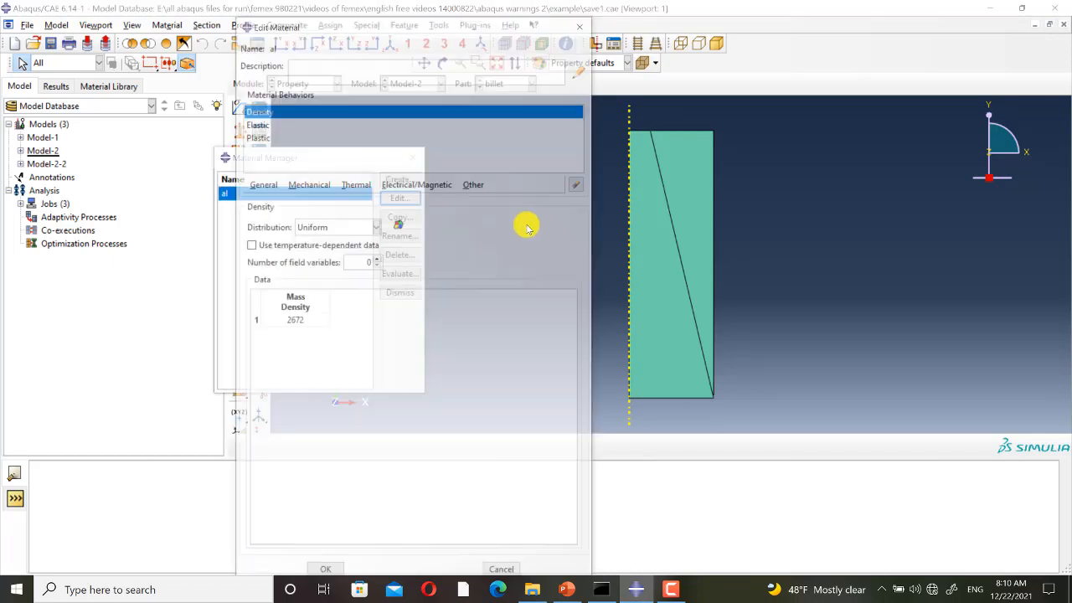
{"action": "left_click", "coordinate": [262, 126]}
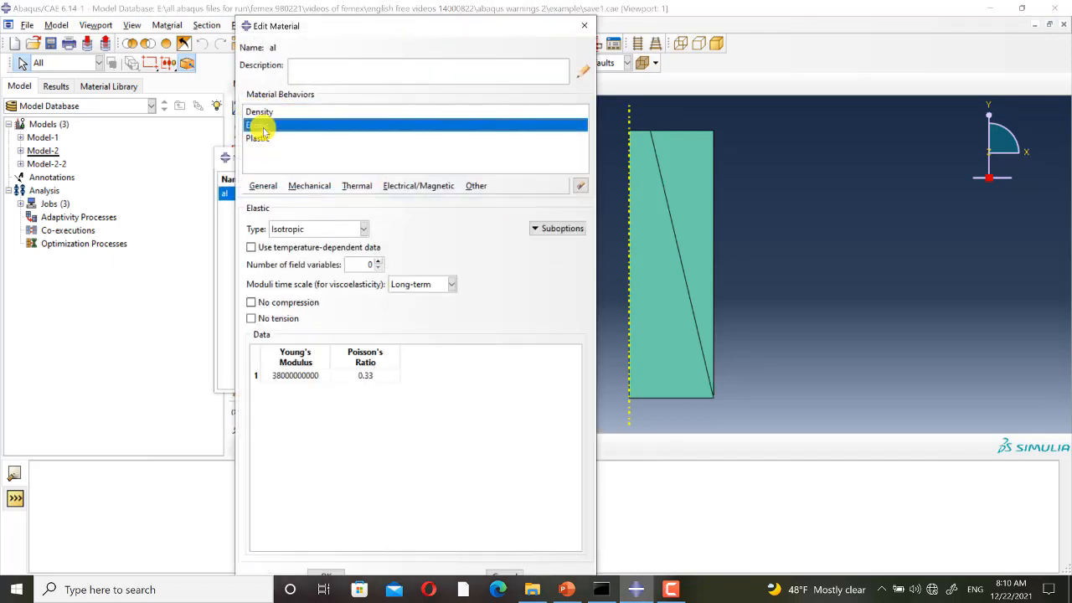
{"action": "left_click", "coordinate": [261, 139]}
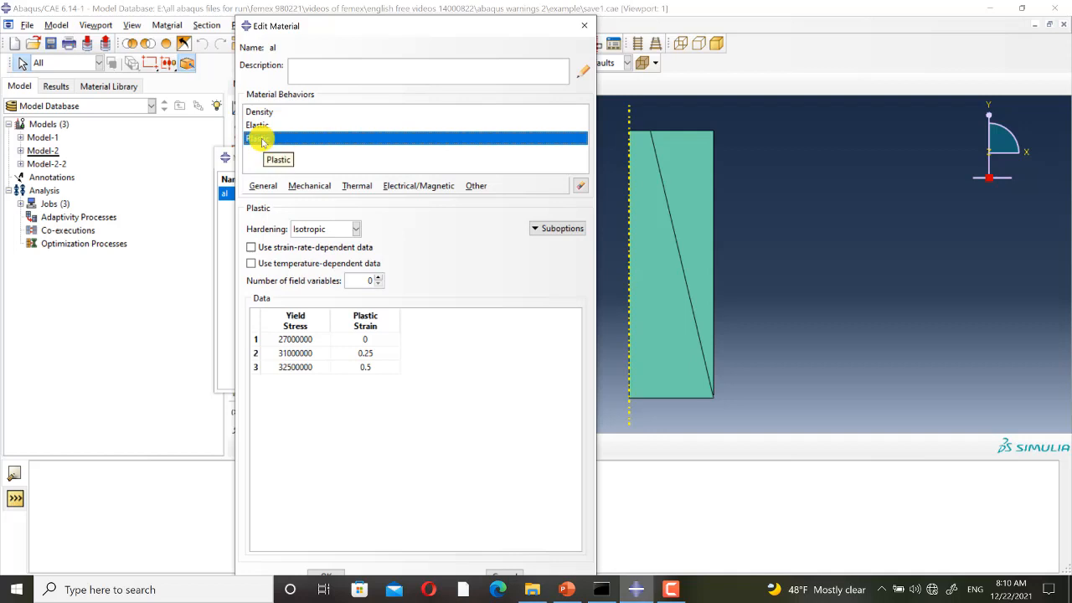
{"action": "left_click", "coordinate": [585, 26]}
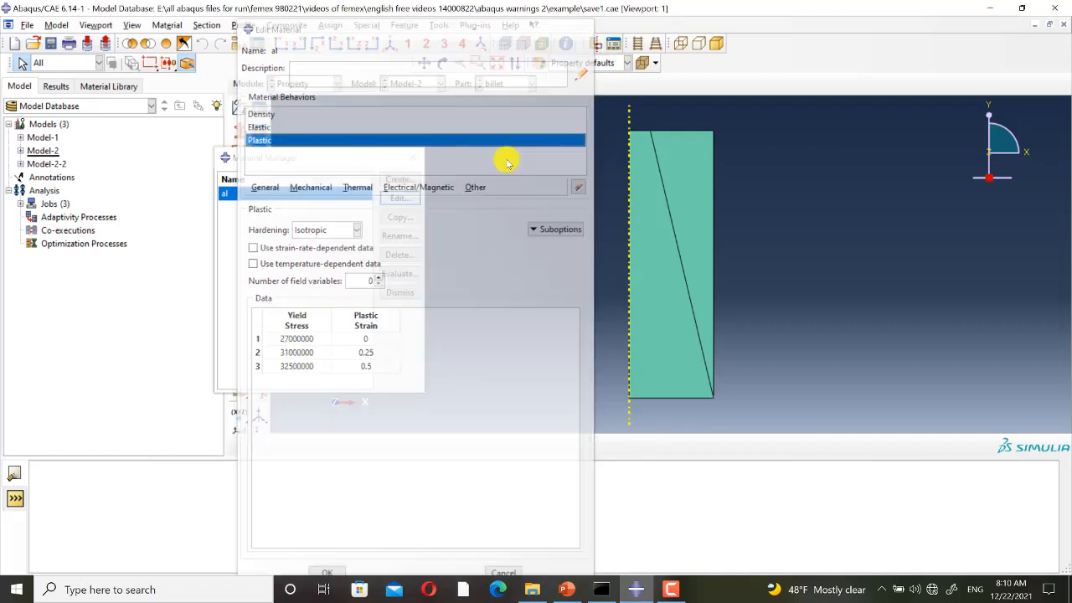
{"action": "left_click", "coordinate": [416, 155]}
Examine how the billet, punch and die are positioned in the Model-2 assembly.
{"action": "left_click", "coordinate": [326, 85]}
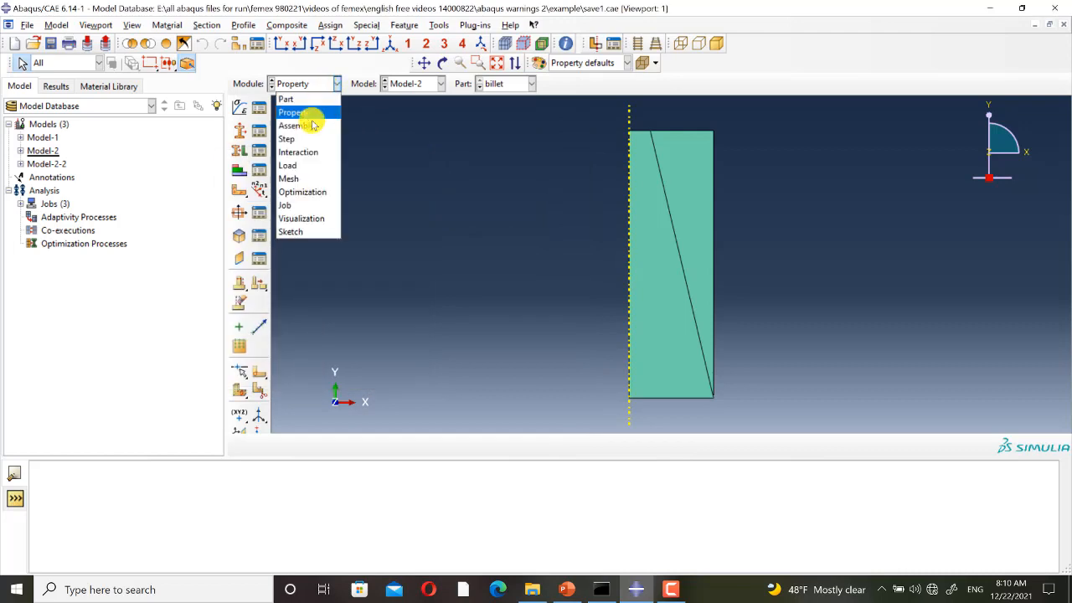
{"action": "left_click", "coordinate": [308, 125]}
{"action": "scroll", "coordinate": [737, 424], "scroll_direction": "up", "scroll_amount": 5}
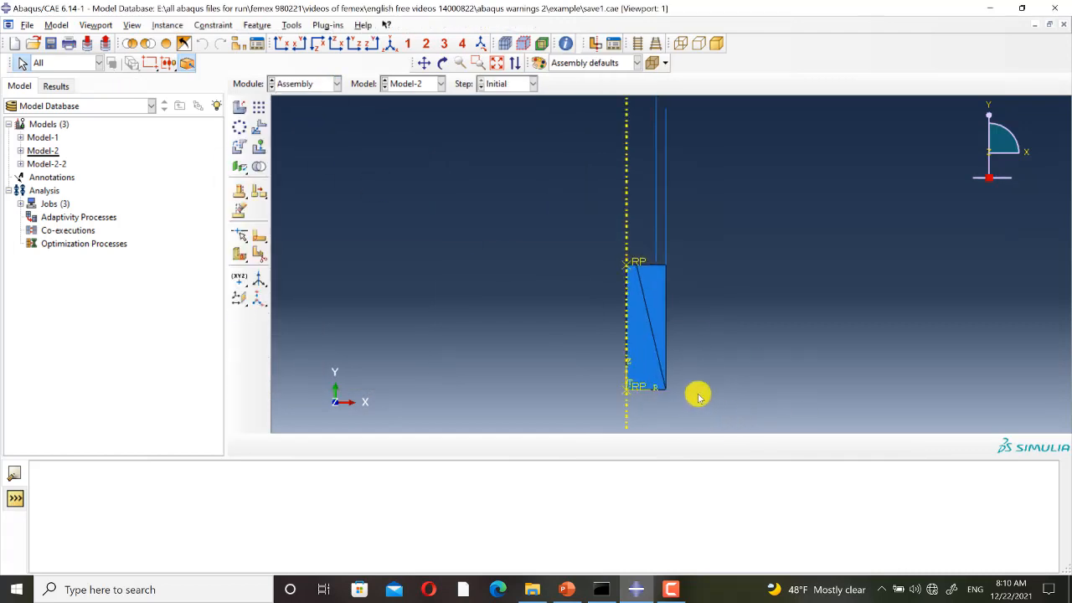
Open the Step-1 definition in the Step module to check its procedure type and time period.
{"action": "left_click", "coordinate": [325, 85]}
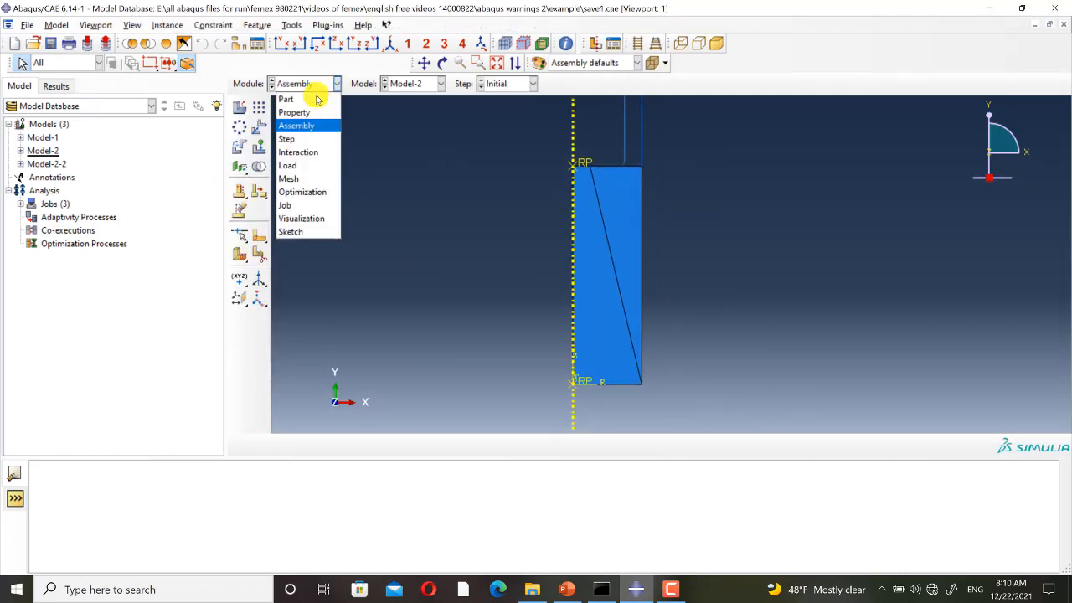
{"action": "left_click", "coordinate": [305, 136]}
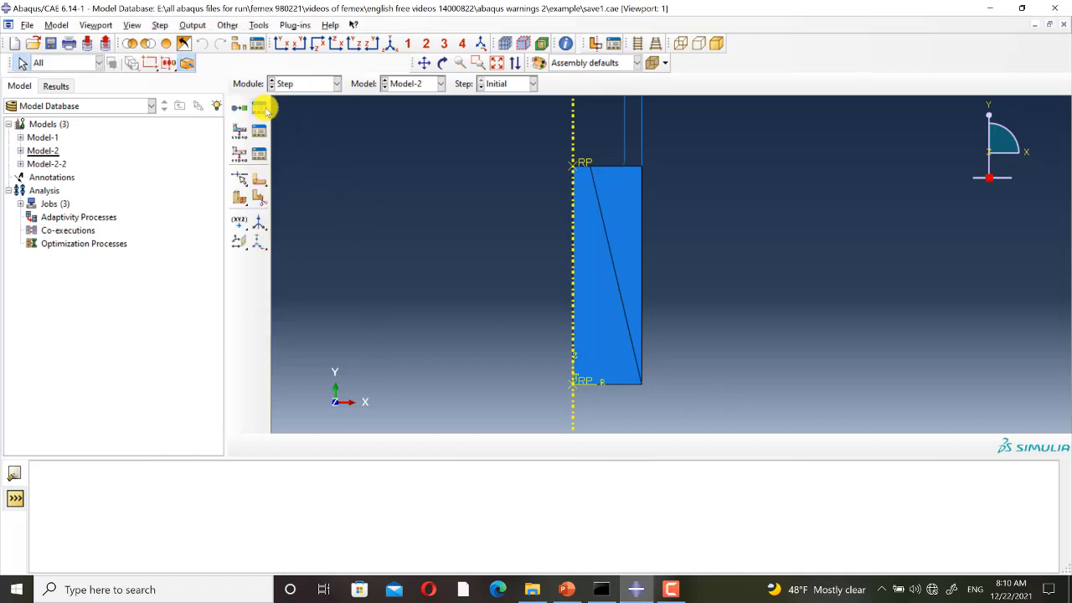
{"action": "left_click", "coordinate": [261, 105]}
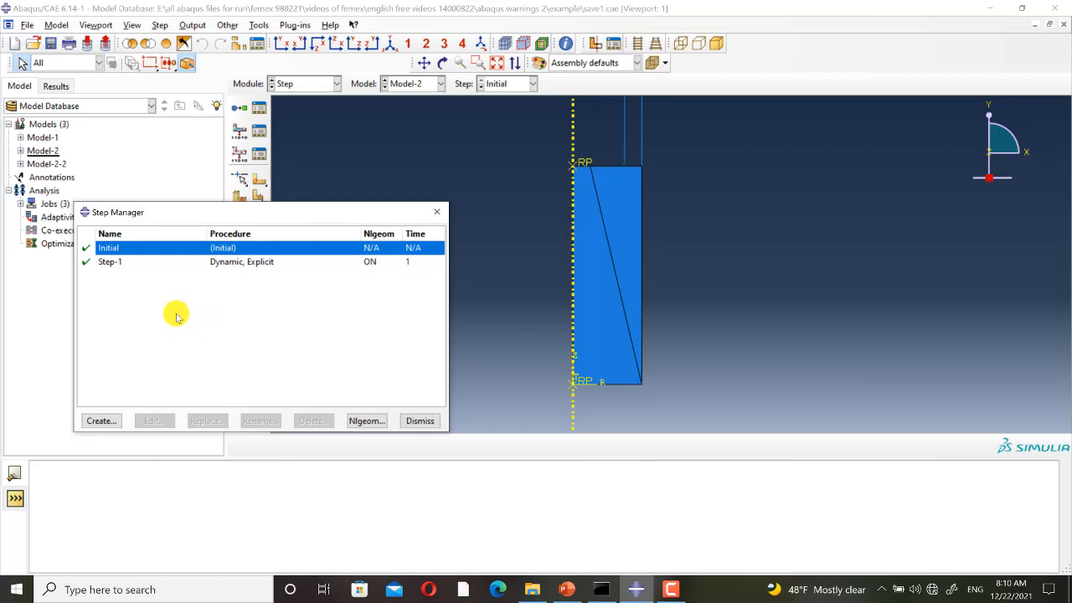
{"action": "left_click", "coordinate": [126, 262]}
{"action": "left_click", "coordinate": [156, 421]}
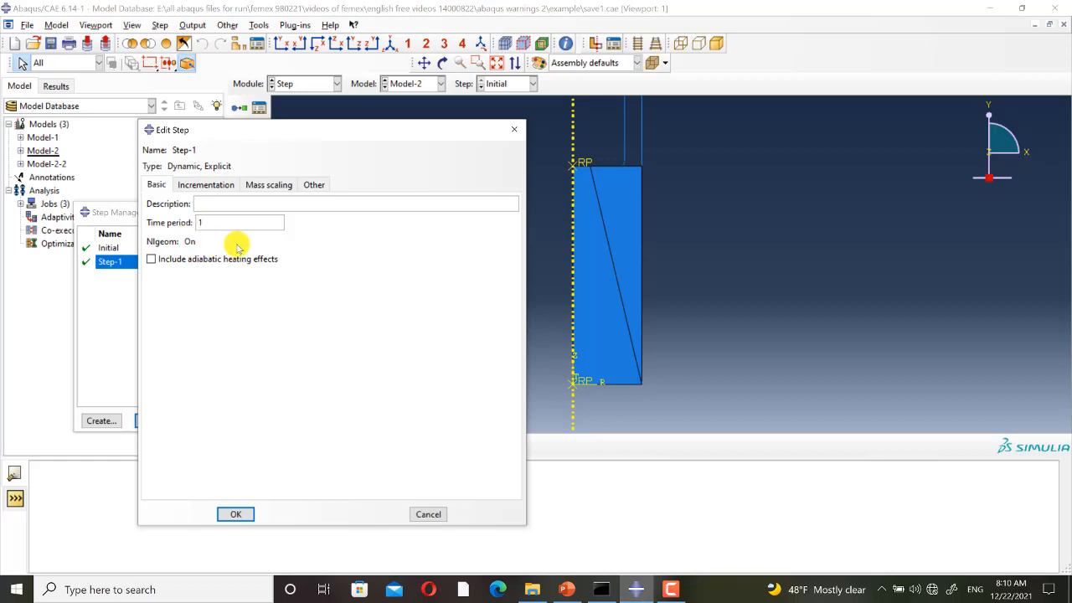
Review the billet's mass scaling definition in Step-1, including its type and factor.
{"action": "left_click", "coordinate": [273, 185]}
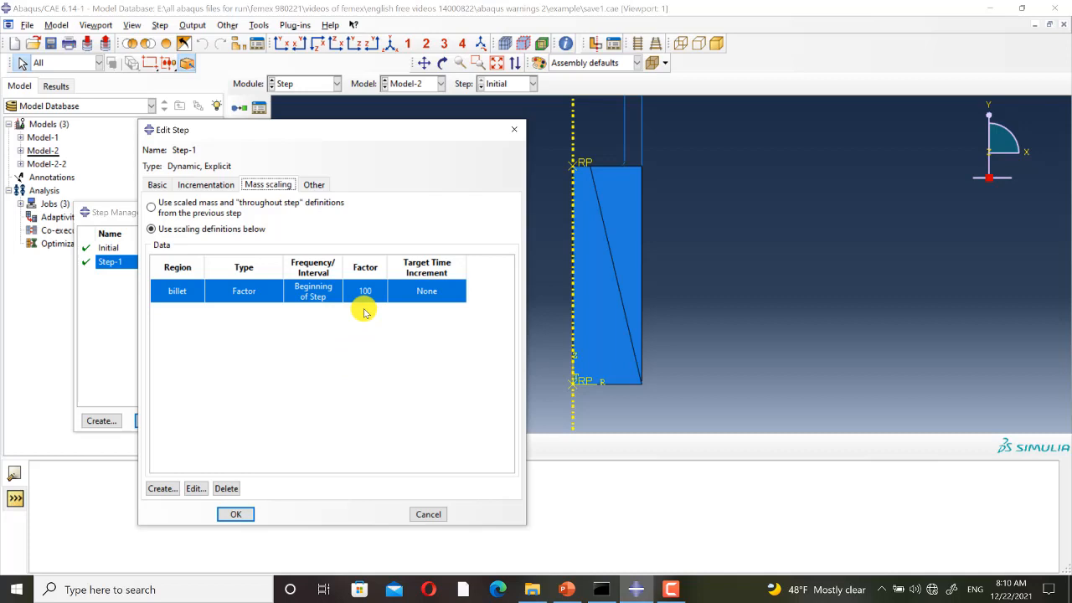
{"action": "left_click", "coordinate": [195, 488]}
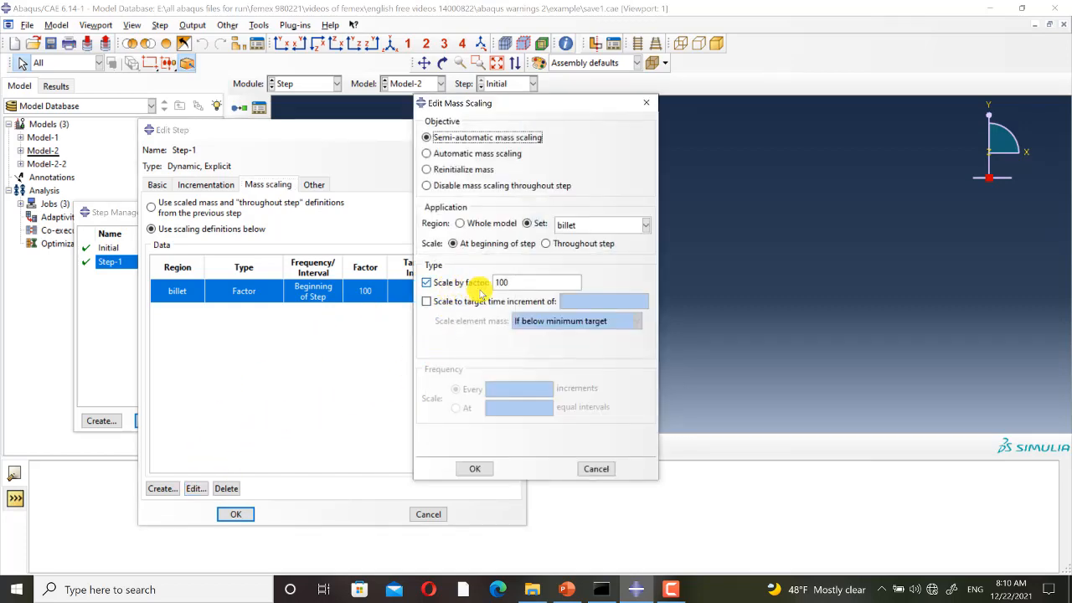
{"action": "left_click", "coordinate": [469, 470]}
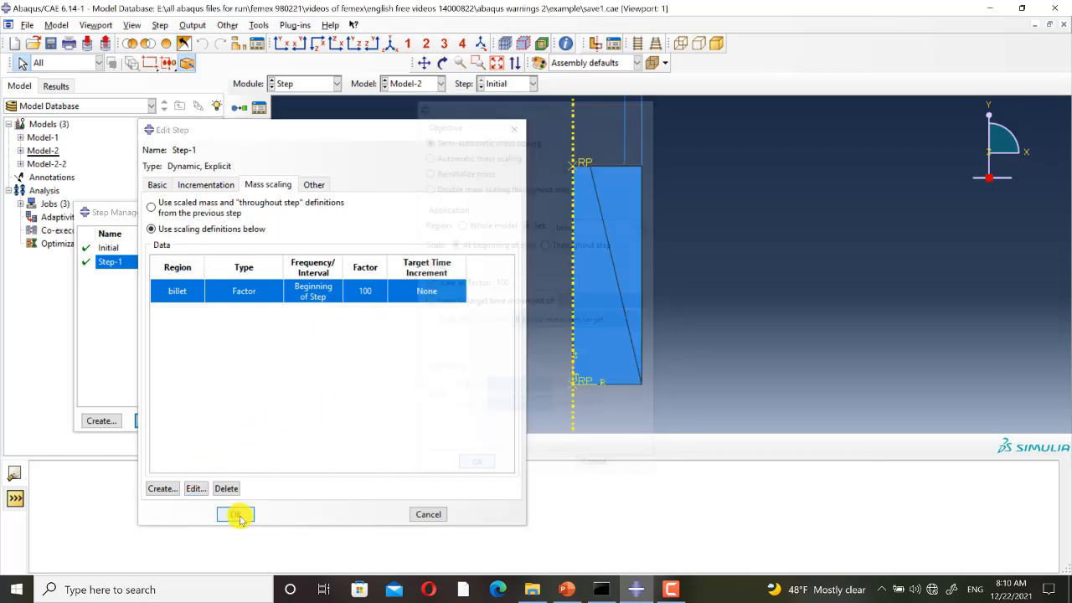
{"action": "left_click", "coordinate": [235, 513]}
{"action": "left_click", "coordinate": [436, 211]}
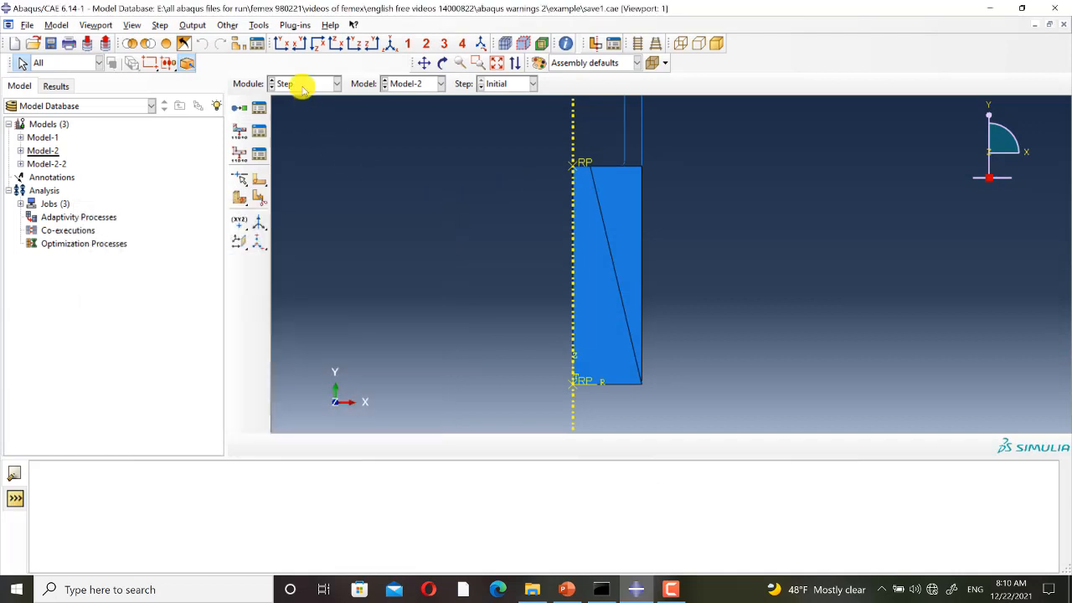
Review the surfaces, constraint formulation and contact property of interaction Int-1 in Step-1.
{"action": "left_click", "coordinate": [301, 83]}
{"action": "left_click", "coordinate": [293, 151]}
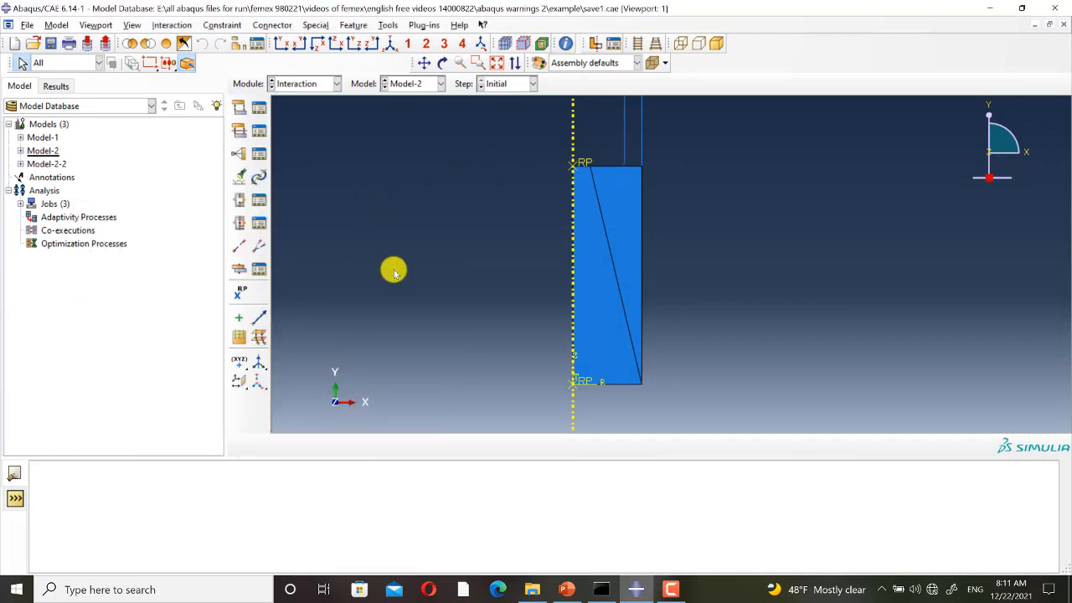
{"action": "left_click", "coordinate": [259, 108]}
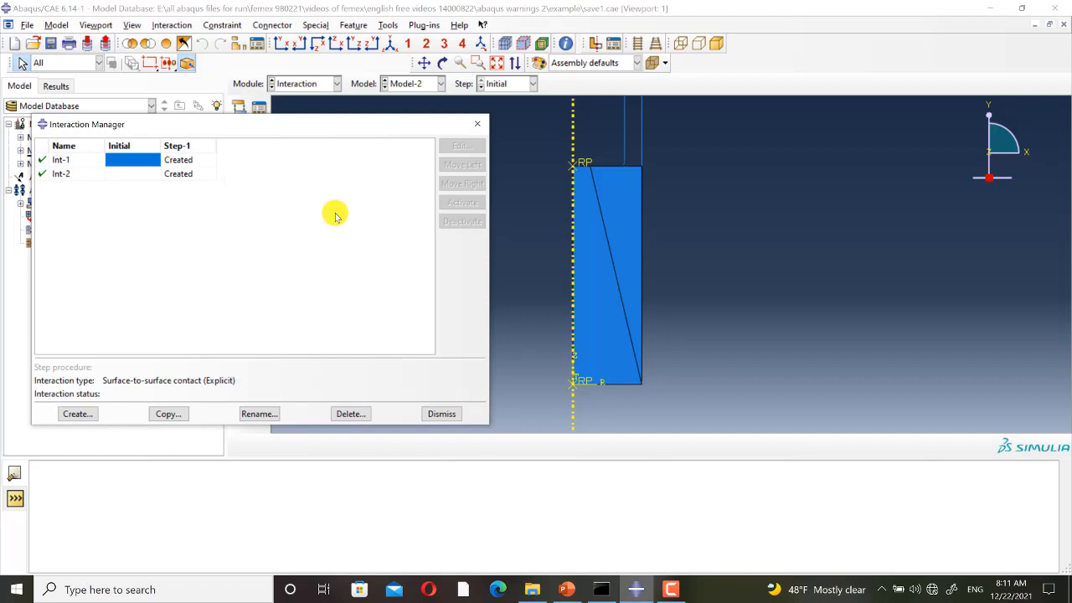
{"action": "left_click", "coordinate": [201, 160]}
{"action": "left_click", "coordinate": [461, 146]}
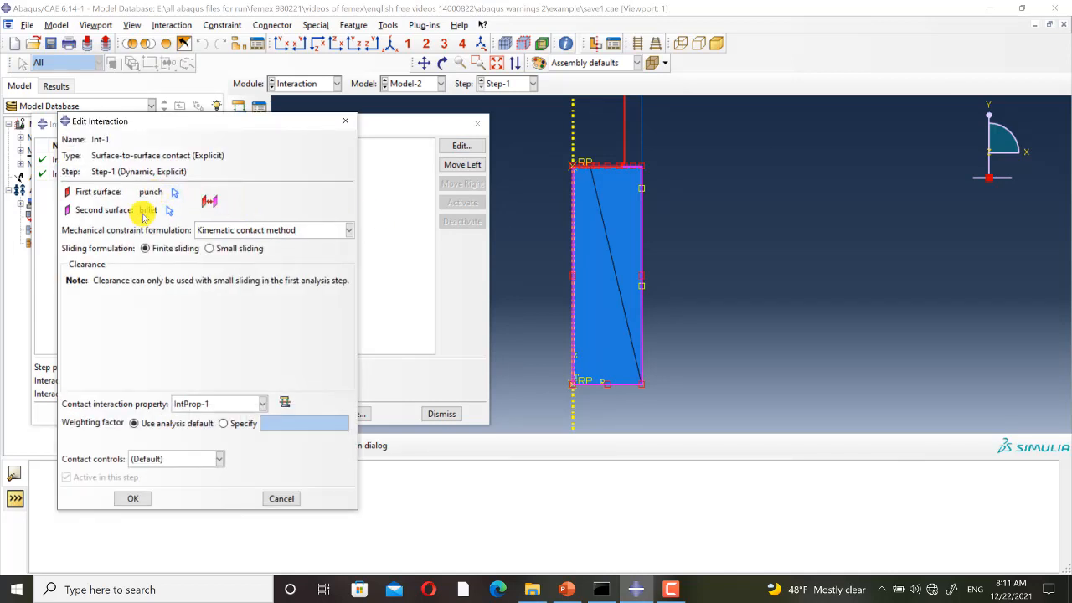
{"action": "left_click", "coordinate": [134, 498]}
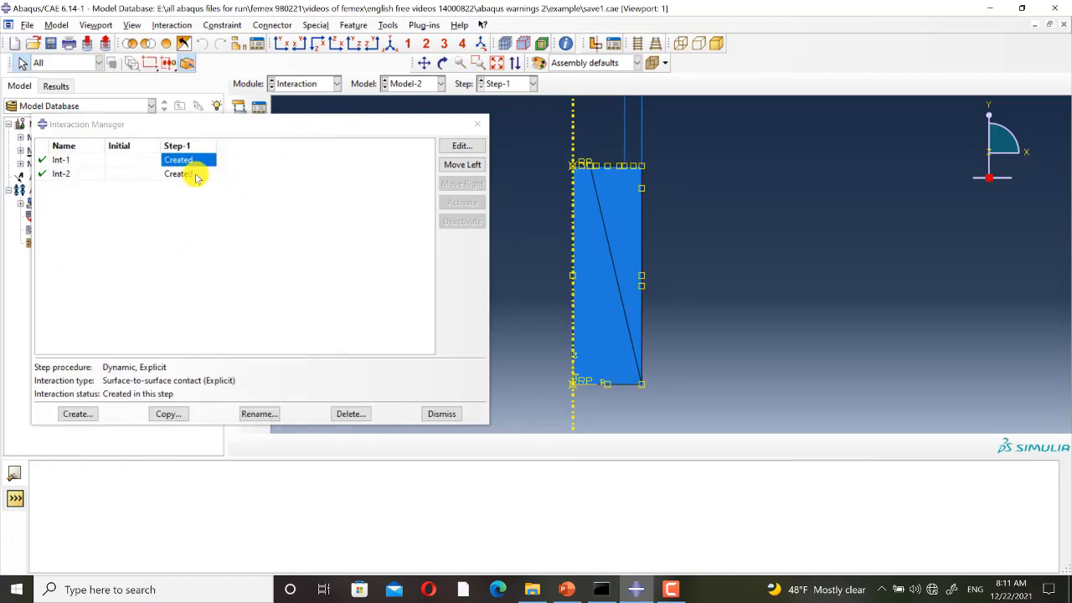
Review the surfaces and contact settings of interaction Int-2 in Step-1.
{"action": "left_click", "coordinate": [190, 173]}
{"action": "left_click", "coordinate": [461, 145]}
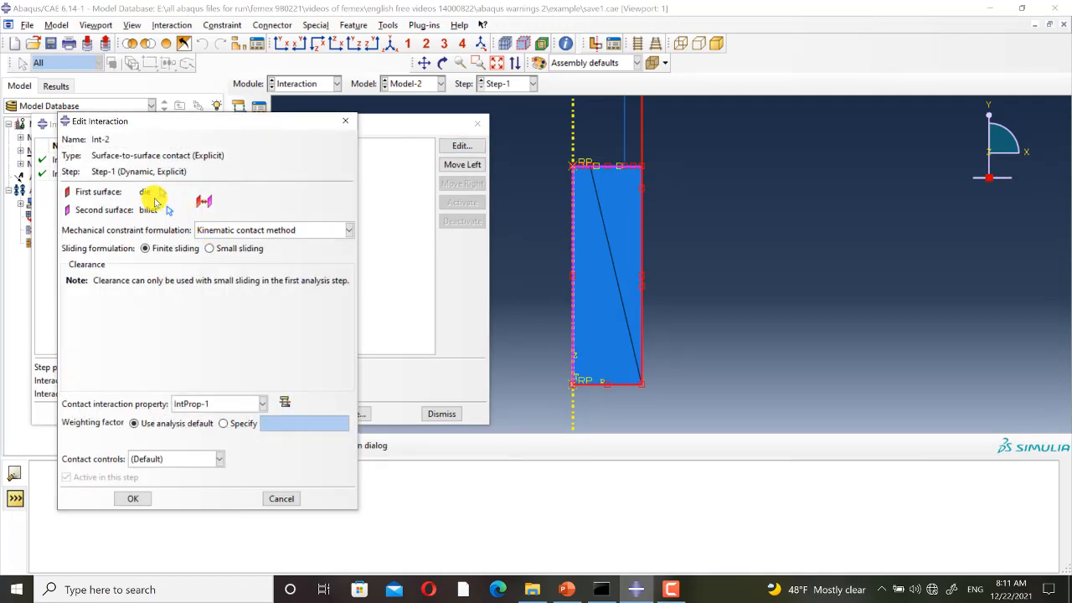
{"action": "left_click", "coordinate": [132, 499]}
{"action": "left_click", "coordinate": [477, 125]}
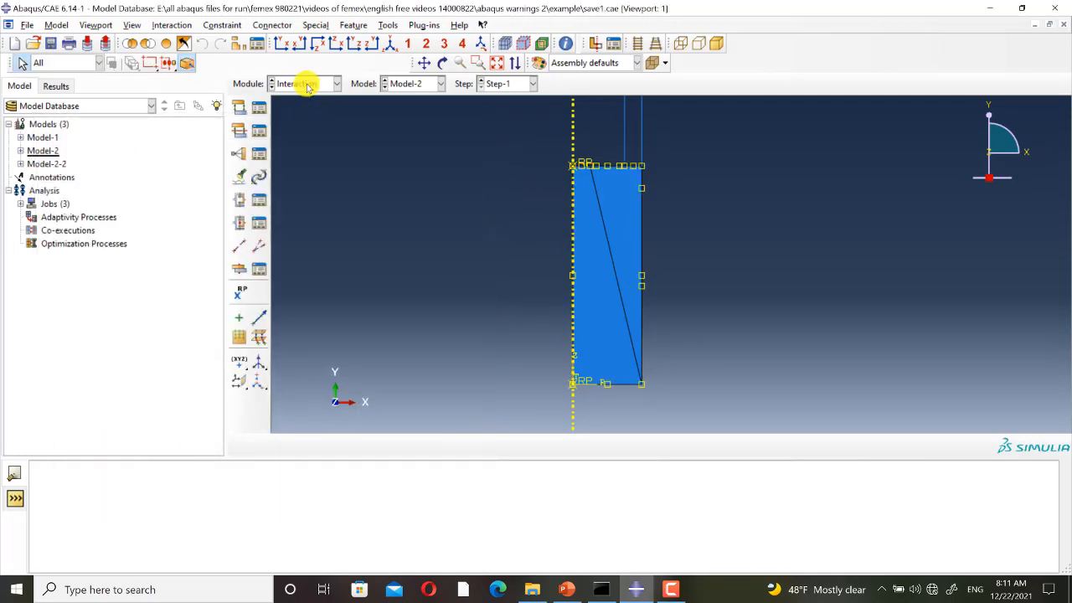
Check the ALE adaptive mesh domain settings of Step-1, including region, frequency and remeshing sweeps.
{"action": "left_click", "coordinate": [304, 84]}
{"action": "left_click", "coordinate": [302, 137]}
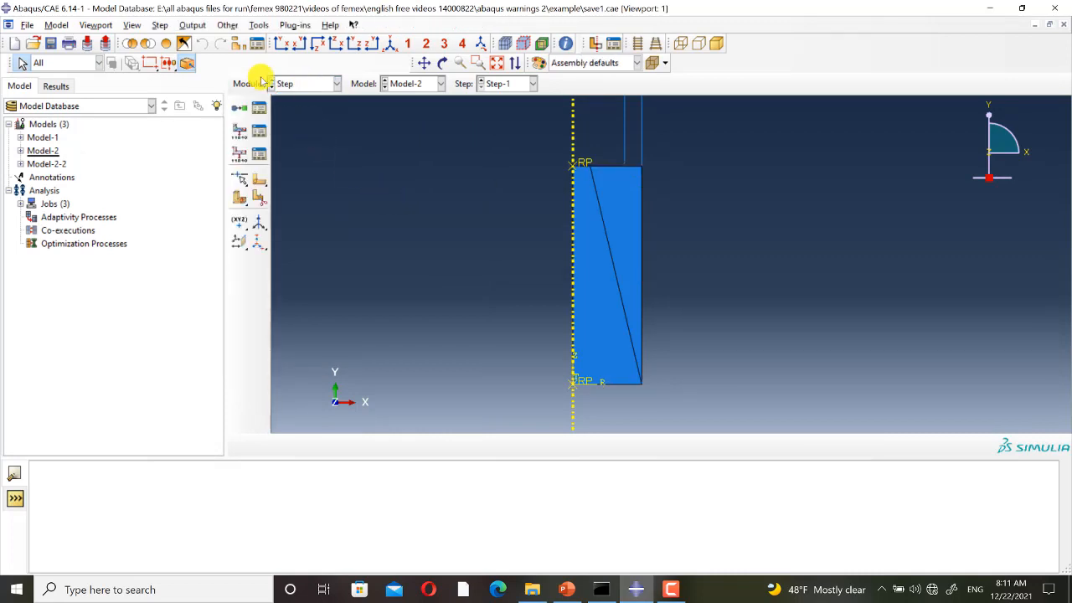
{"action": "left_click", "coordinate": [234, 27]}
{"action": "mouse_move", "coordinate": [282, 39]}
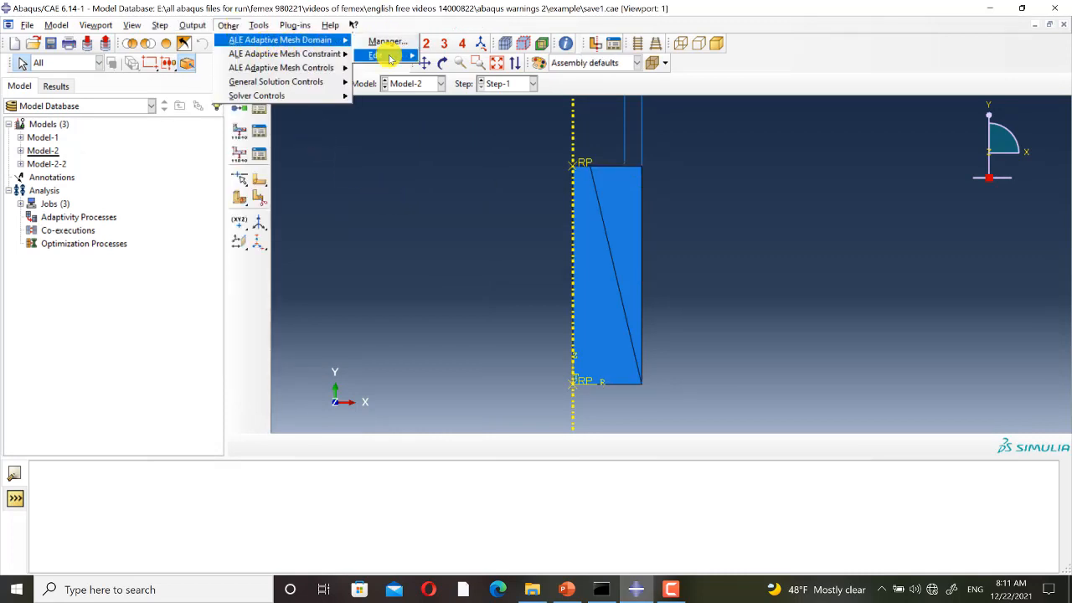
{"action": "left_click", "coordinate": [446, 56]}
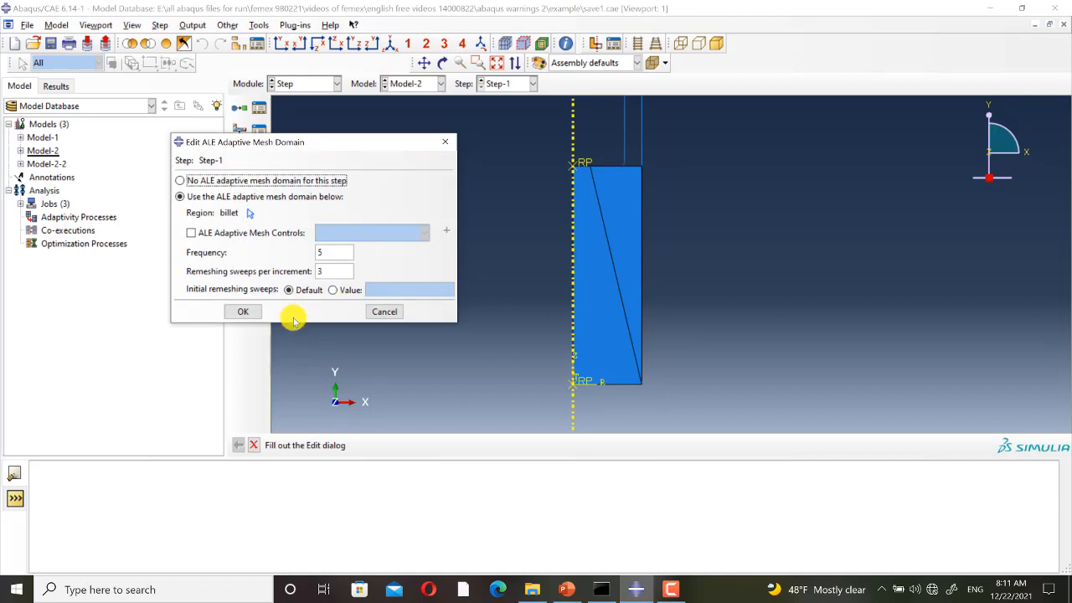
{"action": "left_click", "coordinate": [243, 311]}
Review the symmetry type and picked region of the billet-x-sym boundary condition in the Load module.
{"action": "left_click", "coordinate": [306, 83]}
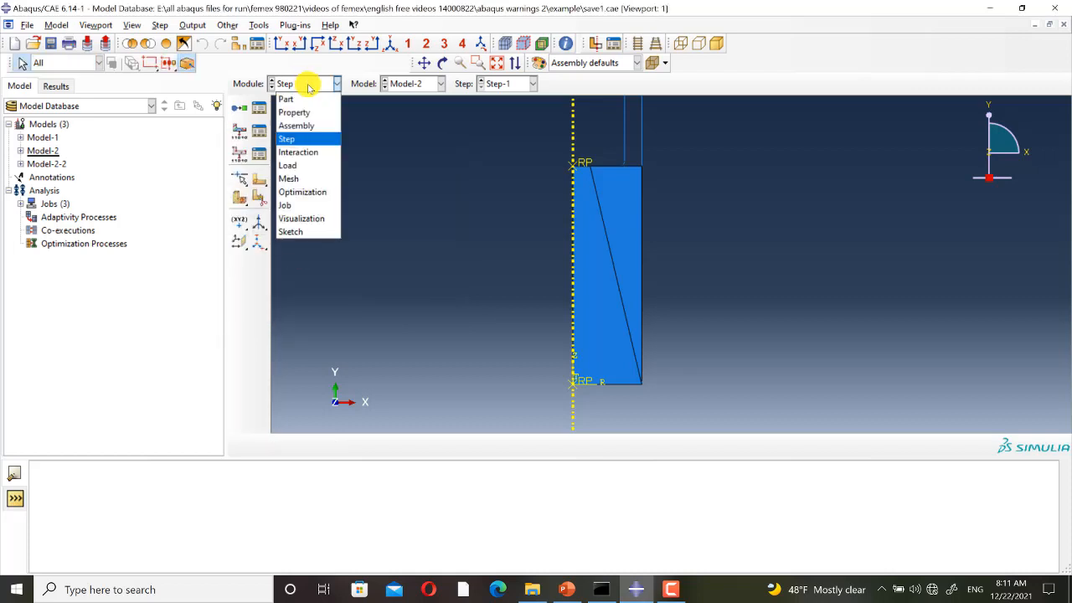
{"action": "left_click", "coordinate": [301, 166]}
{"action": "left_click", "coordinate": [260, 130]}
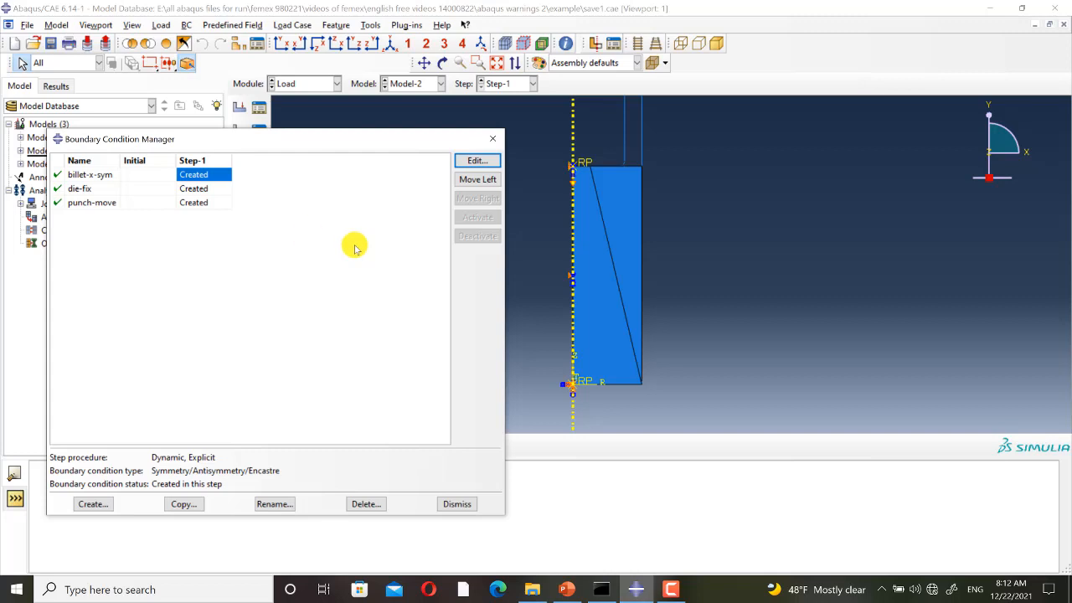
{"action": "left_click", "coordinate": [477, 160]}
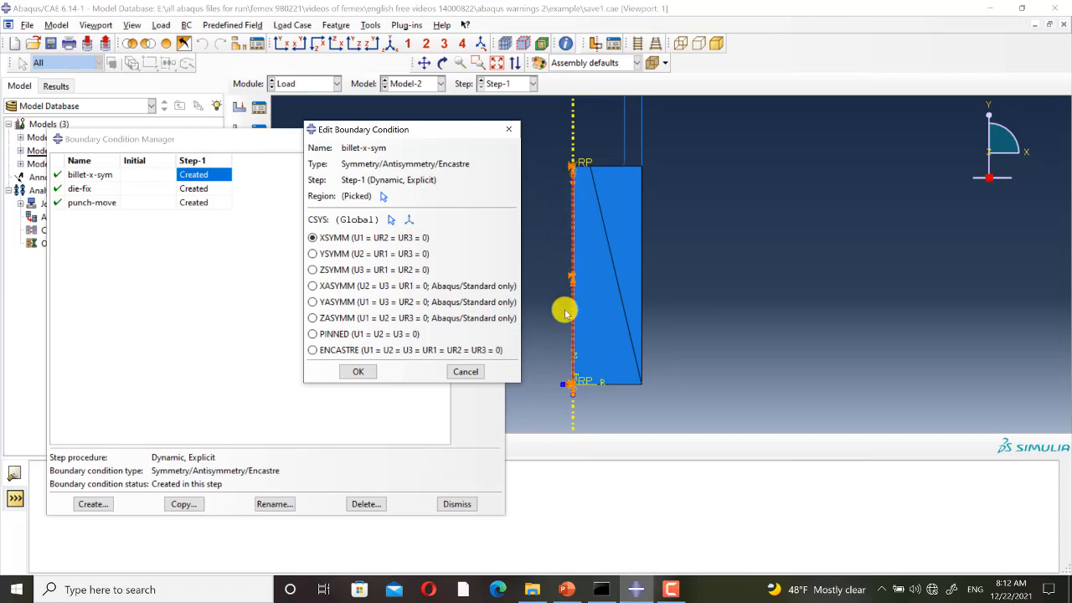
{"action": "left_click", "coordinate": [368, 371]}
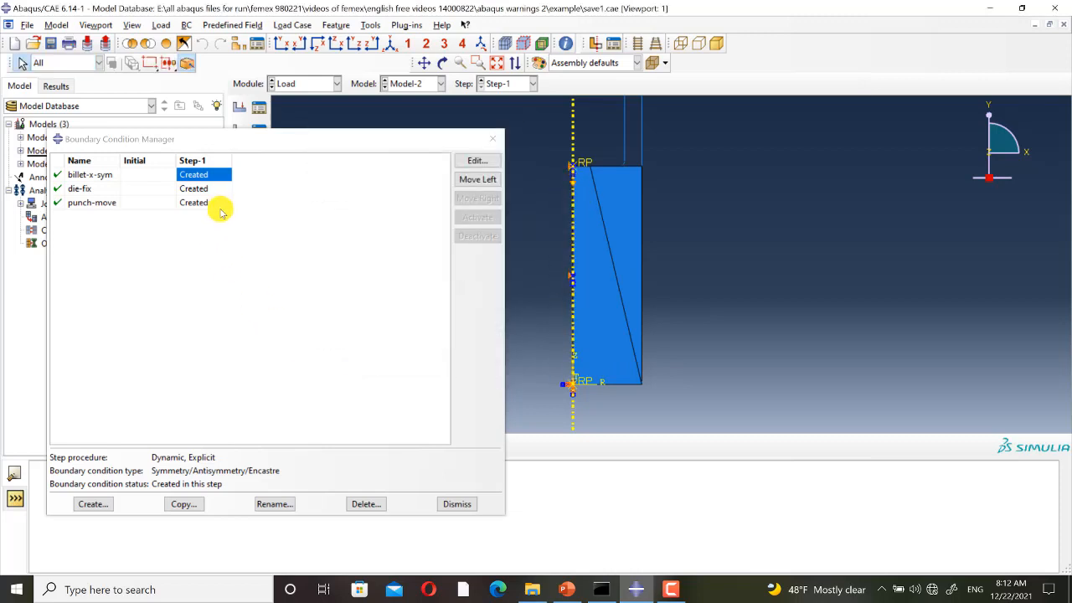
Review the constraint type and picked region of the die-fix boundary condition.
{"action": "left_click", "coordinate": [201, 190]}
{"action": "left_click", "coordinate": [477, 161]}
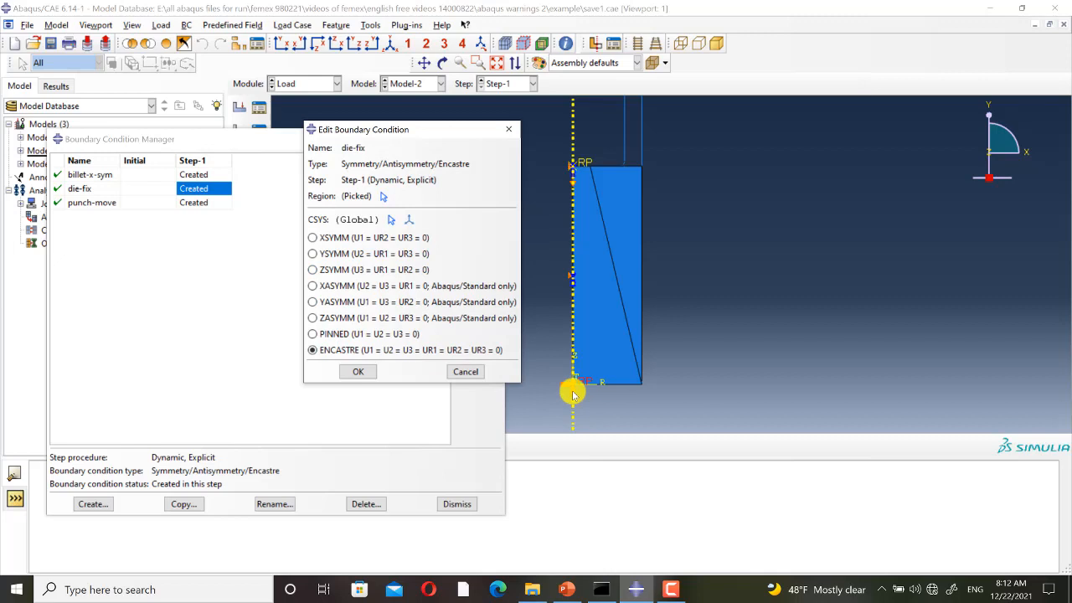
{"action": "left_click", "coordinate": [508, 129]}
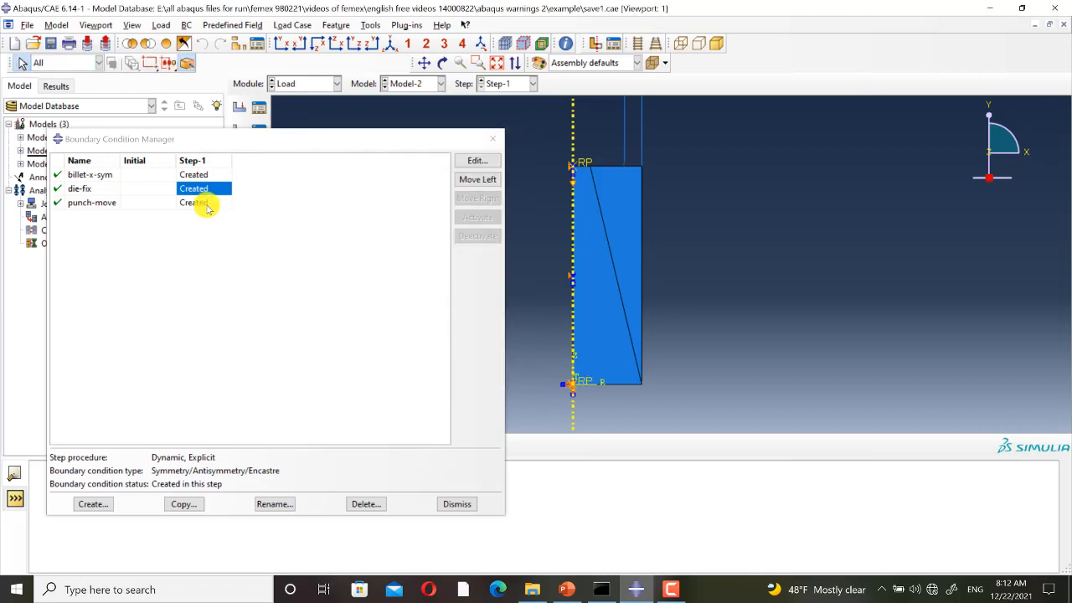
Review the displacement components and amplitude of the punch-move boundary condition.
{"action": "left_click", "coordinate": [202, 202]}
{"action": "left_click", "coordinate": [474, 162]}
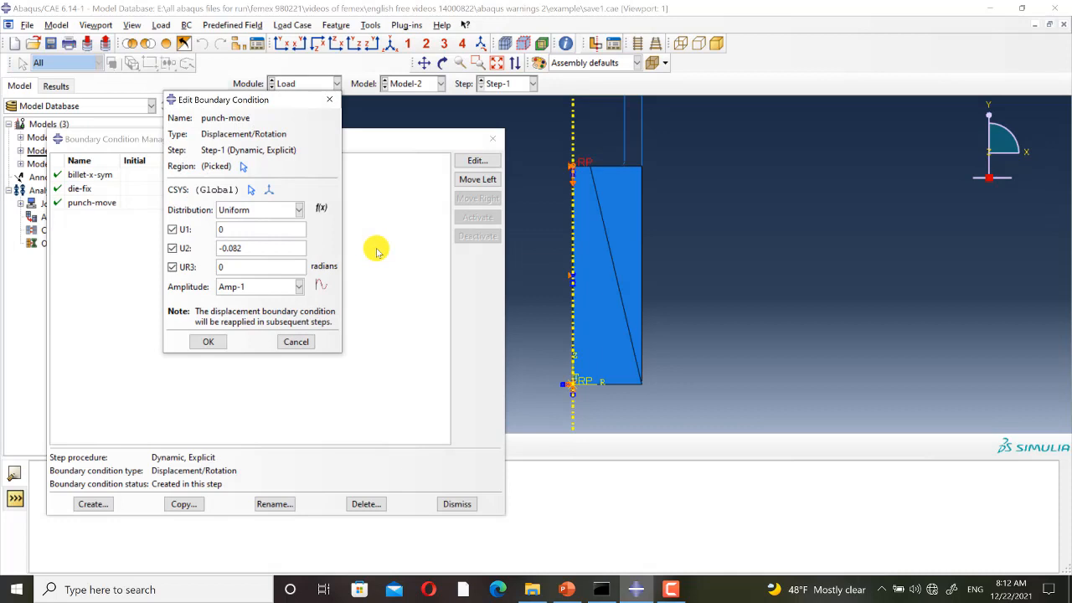
{"action": "left_click", "coordinate": [219, 343]}
{"action": "left_click", "coordinate": [492, 139]}
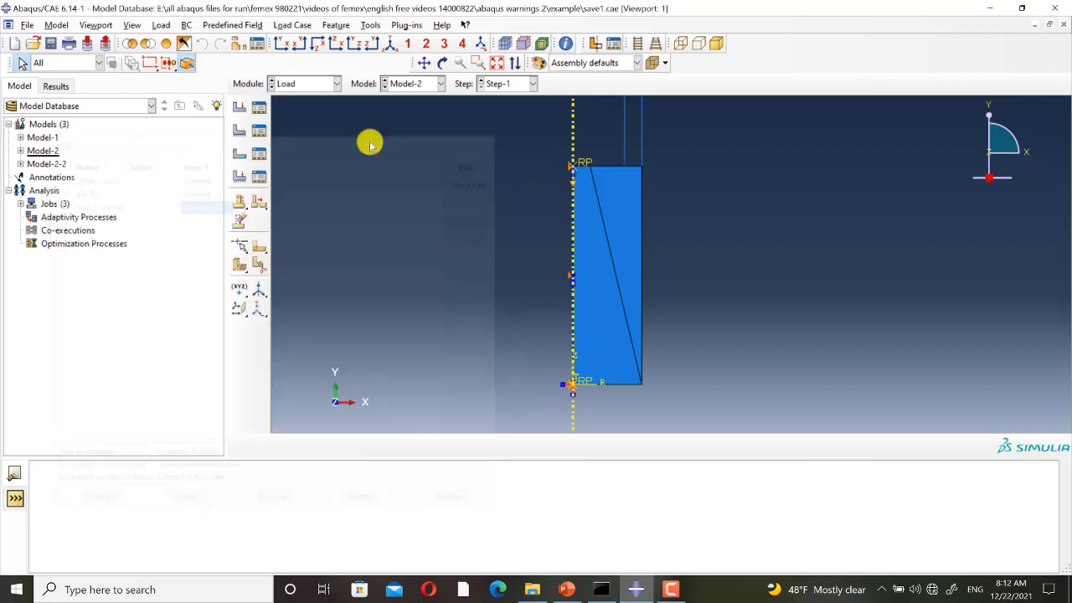
Examine the billet's element mesh on the Model-2 assembly in the Mesh module.
{"action": "left_click", "coordinate": [307, 84]}
{"action": "left_click", "coordinate": [297, 184]}
{"action": "scroll", "coordinate": [450, 278], "scroll_direction": "up", "scroll_amount": 2}
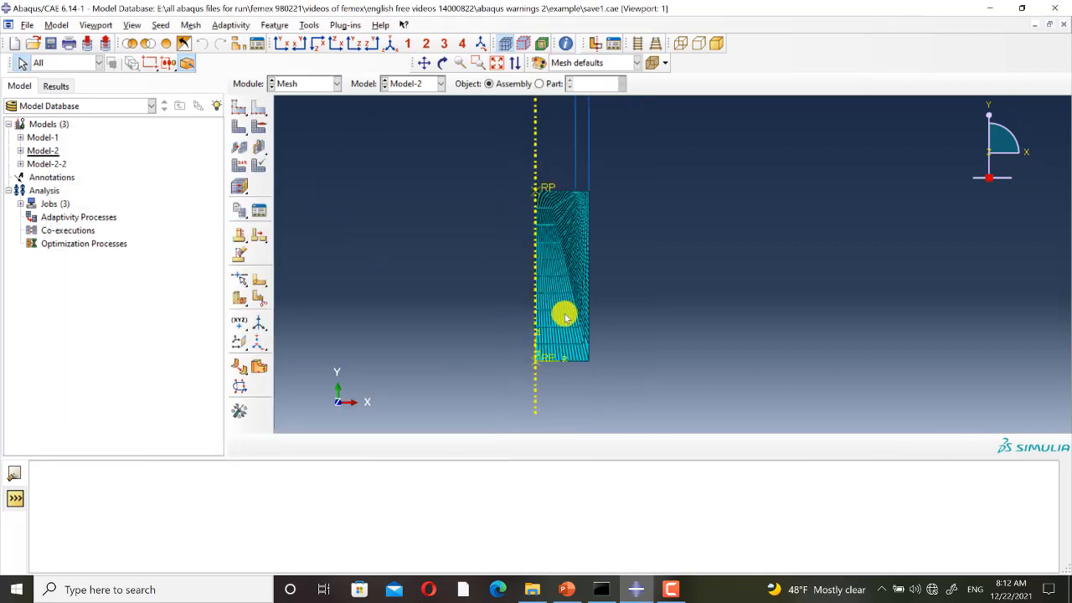
{"action": "scroll", "coordinate": [595, 311], "scroll_direction": "down", "scroll_amount": 5}
{"action": "scroll", "coordinate": [608, 345], "scroll_direction": "up", "scroll_amount": 2}
{"action": "scroll", "coordinate": [650, 315], "scroll_direction": "down", "scroll_amount": 1}
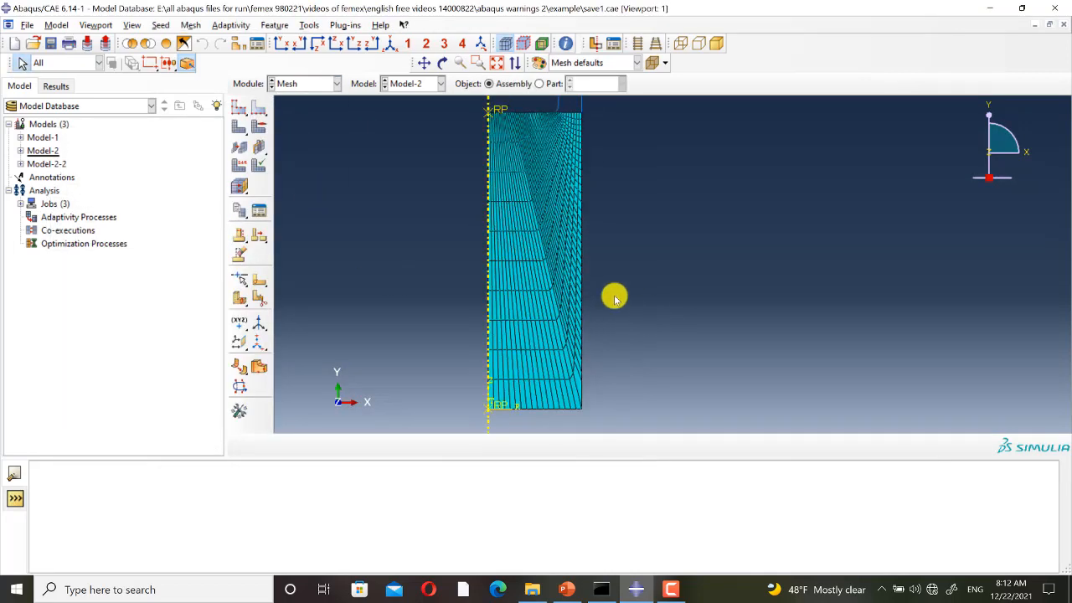
Read the warnings logged for Job-2 in its job monitor, focusing on the distorted elements message.
{"action": "left_click", "coordinate": [308, 84]}
{"action": "left_click", "coordinate": [303, 209]}
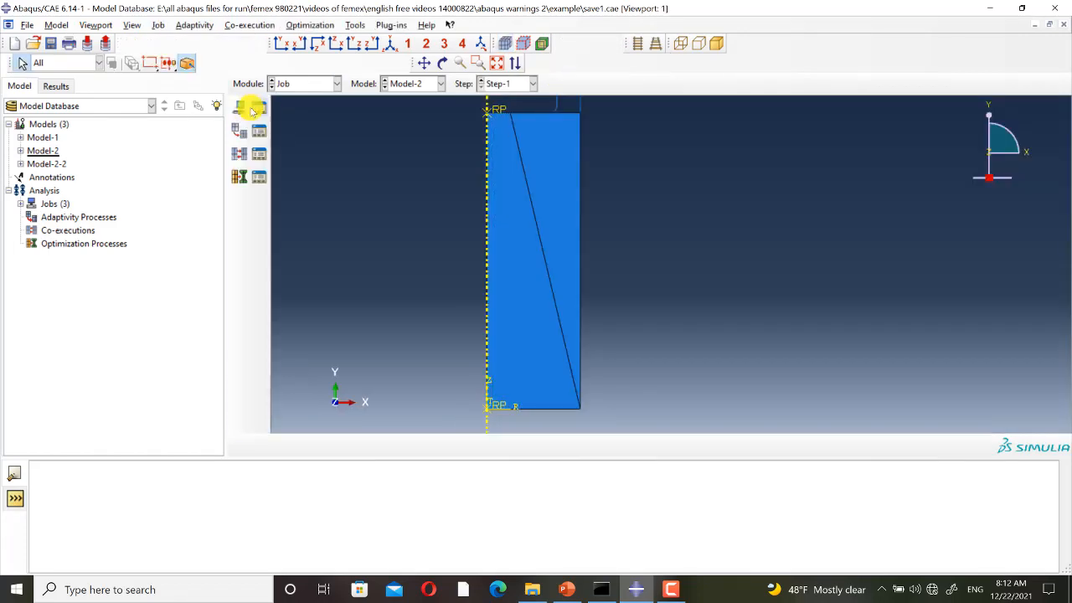
{"action": "left_click", "coordinate": [258, 109]}
{"action": "left_click", "coordinate": [317, 255]}
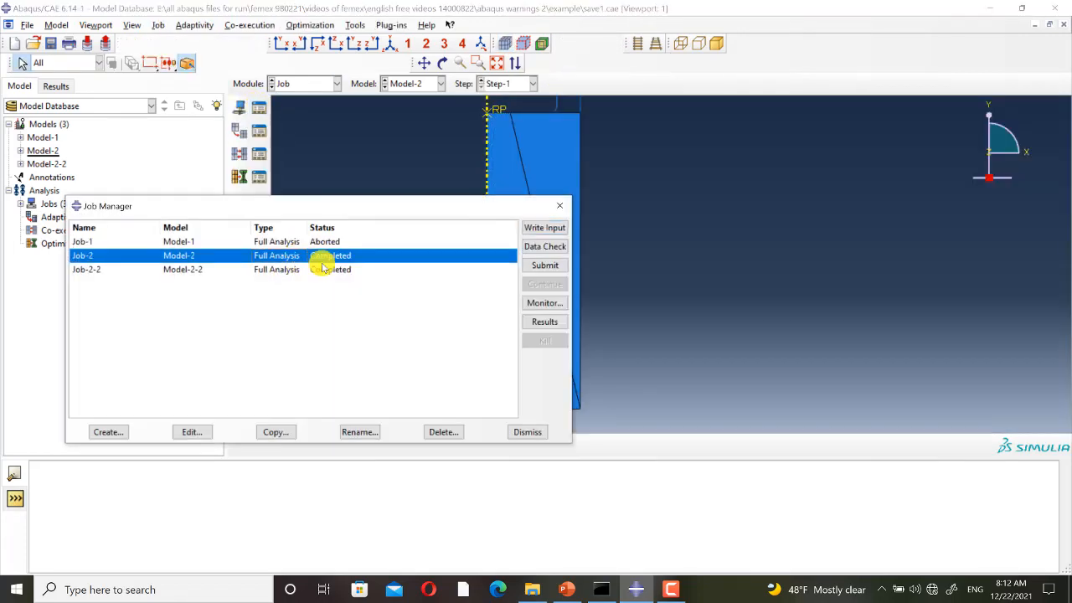
{"action": "left_click", "coordinate": [544, 303]}
{"action": "left_click", "coordinate": [417, 264]}
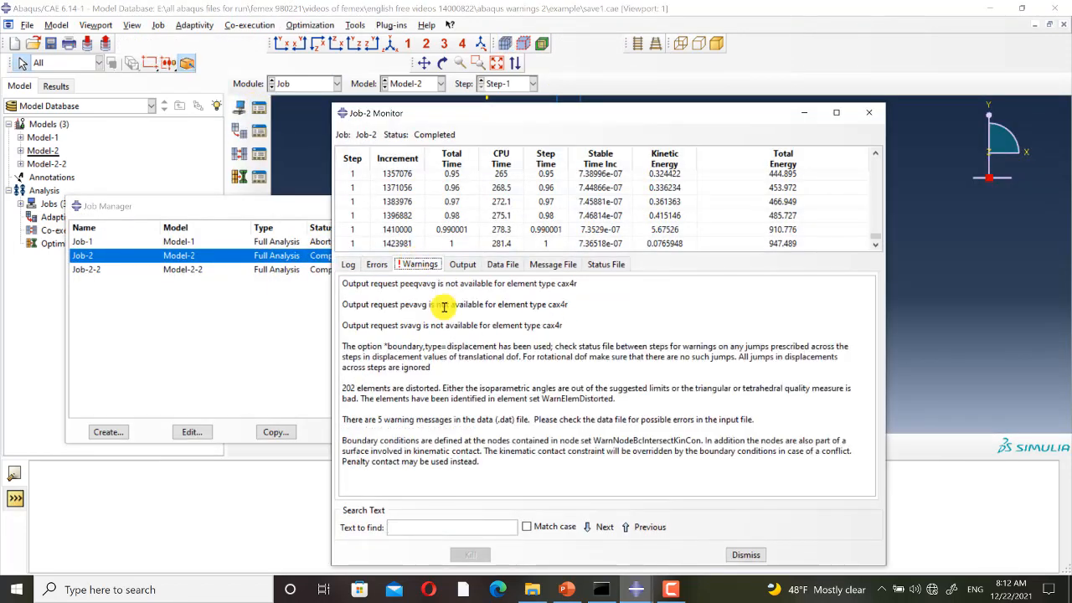
{"action": "left_click_drag", "start_coordinate": [627, 399], "coordinate": [341, 387]}
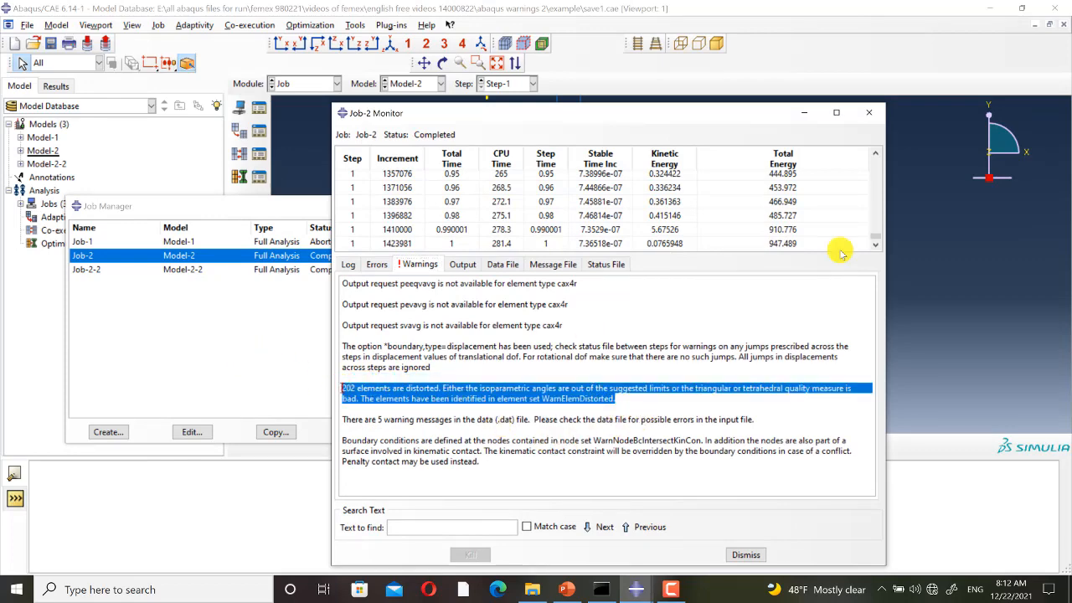
{"action": "left_click", "coordinate": [868, 112]}
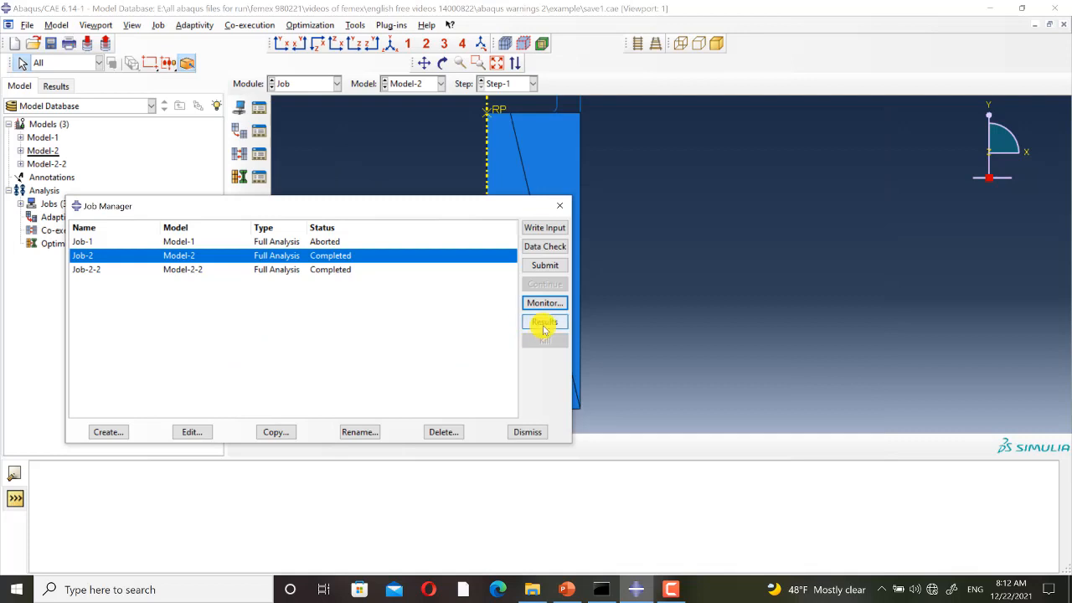
Open the Job-2 results and plot the Mises stress contours on the deformed shape.
{"action": "left_click", "coordinate": [543, 323]}
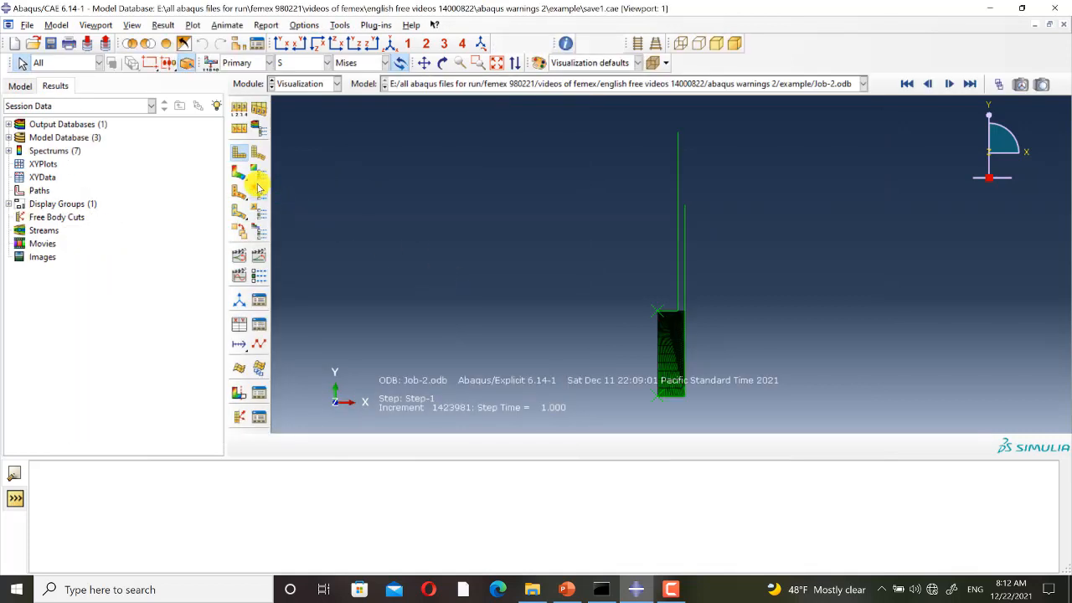
{"action": "left_click", "coordinate": [241, 174]}
{"action": "scroll", "coordinate": [624, 354], "scroll_direction": "up", "scroll_amount": 4}
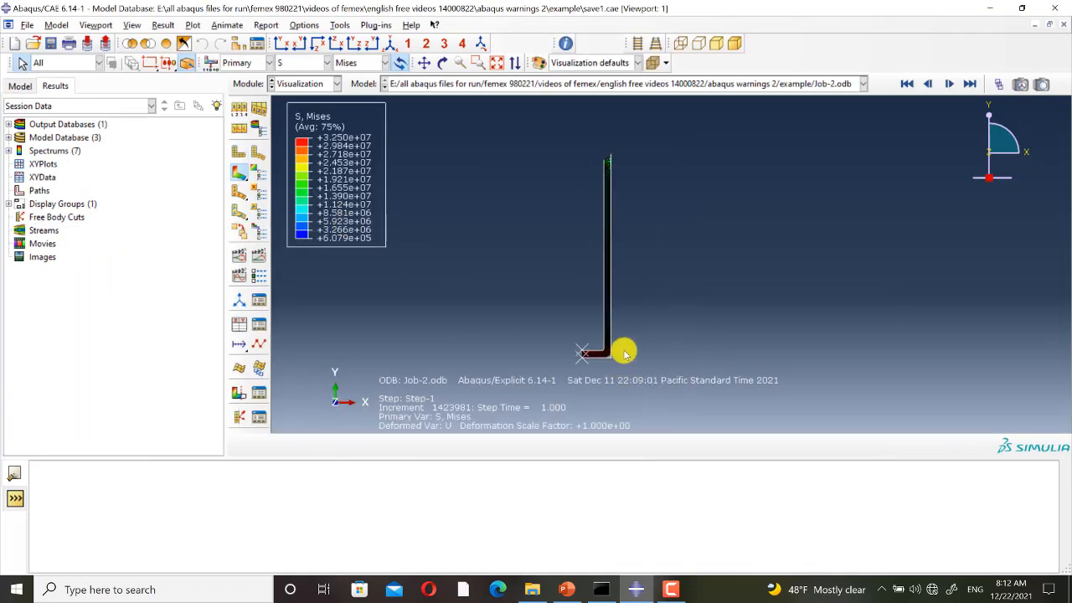
{"action": "scroll", "coordinate": [624, 354], "scroll_direction": "up", "scroll_amount": 1}
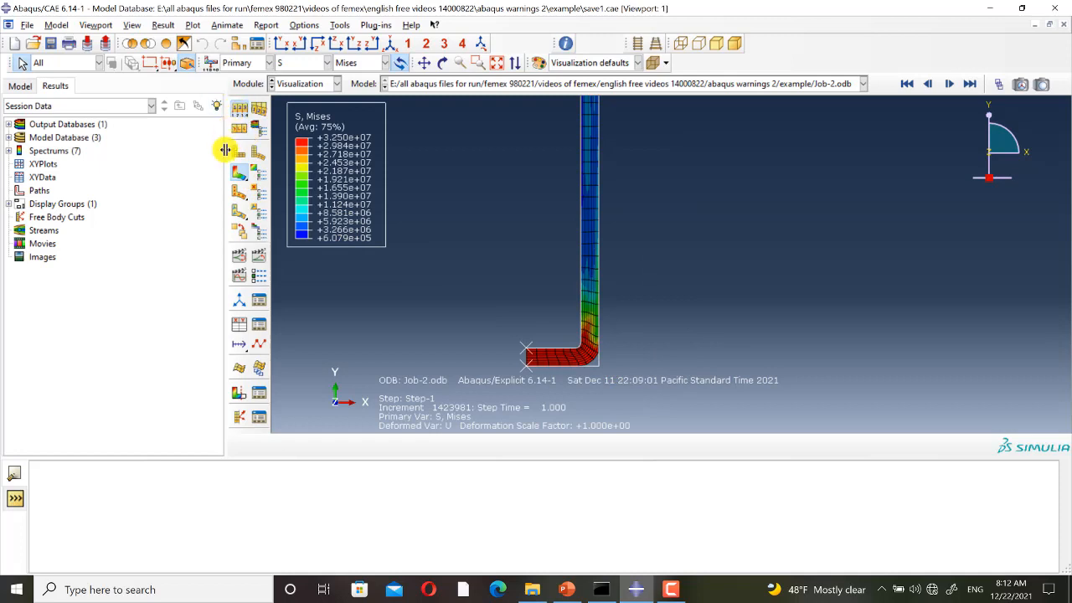
Limit the visible edges of the contour plot to free edges.
{"action": "left_click", "coordinate": [241, 194]}
{"action": "left_click", "coordinate": [260, 260]}
{"action": "left_click", "coordinate": [198, 417]}
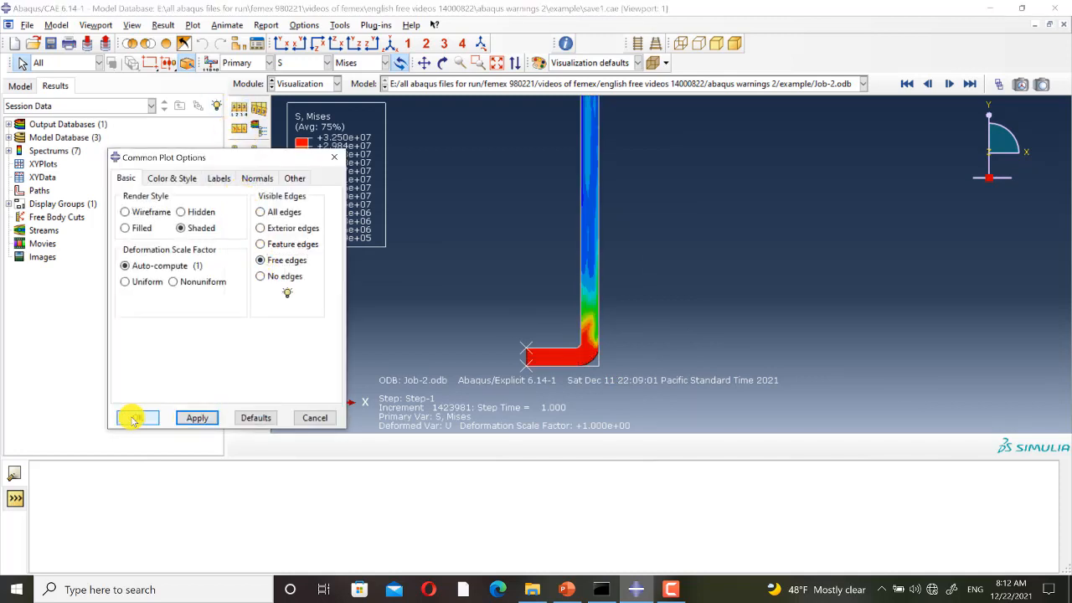
{"action": "left_click", "coordinate": [334, 157]}
Review the forming process by running through the Step-1 frames between 0 and 100, ending at frame 0.
{"action": "left_click", "coordinate": [997, 84]}
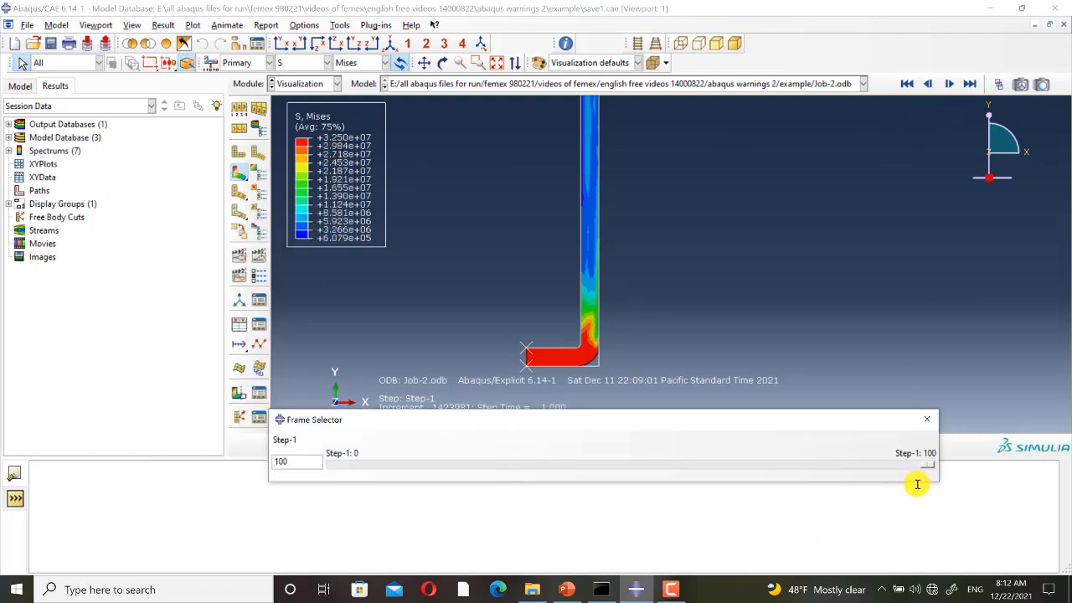
{"action": "left_click_drag", "start_coordinate": [928, 467], "coordinate": [263, 469]}
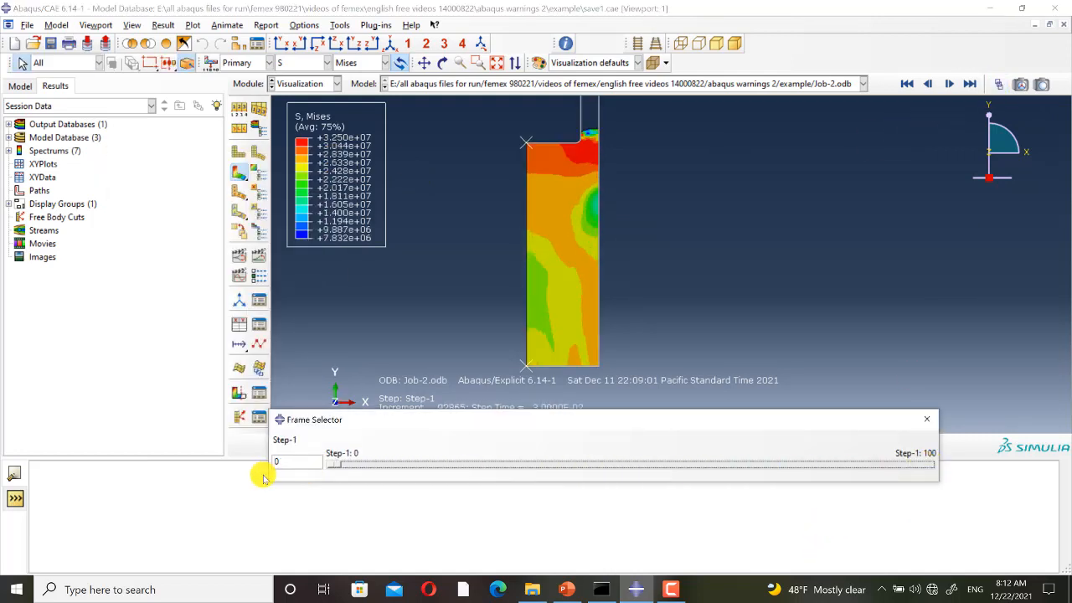
{"action": "scroll", "coordinate": [421, 318], "scroll_direction": "up", "scroll_amount": 2}
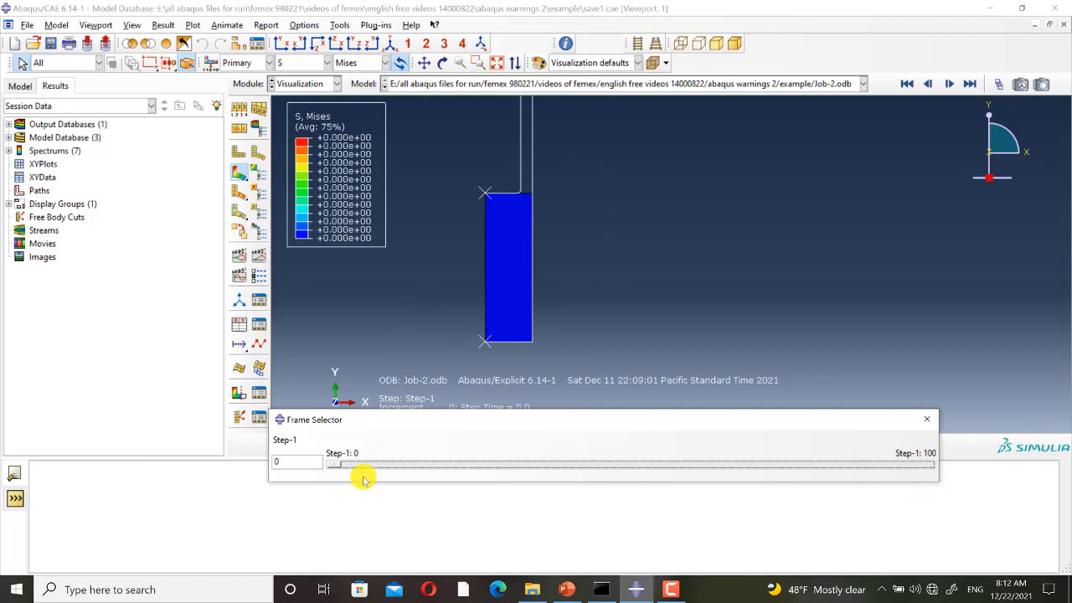
{"action": "left_click_drag", "start_coordinate": [331, 467], "coordinate": [1029, 450]}
{"action": "scroll", "coordinate": [421, 330], "scroll_direction": "up", "scroll_amount": 2}
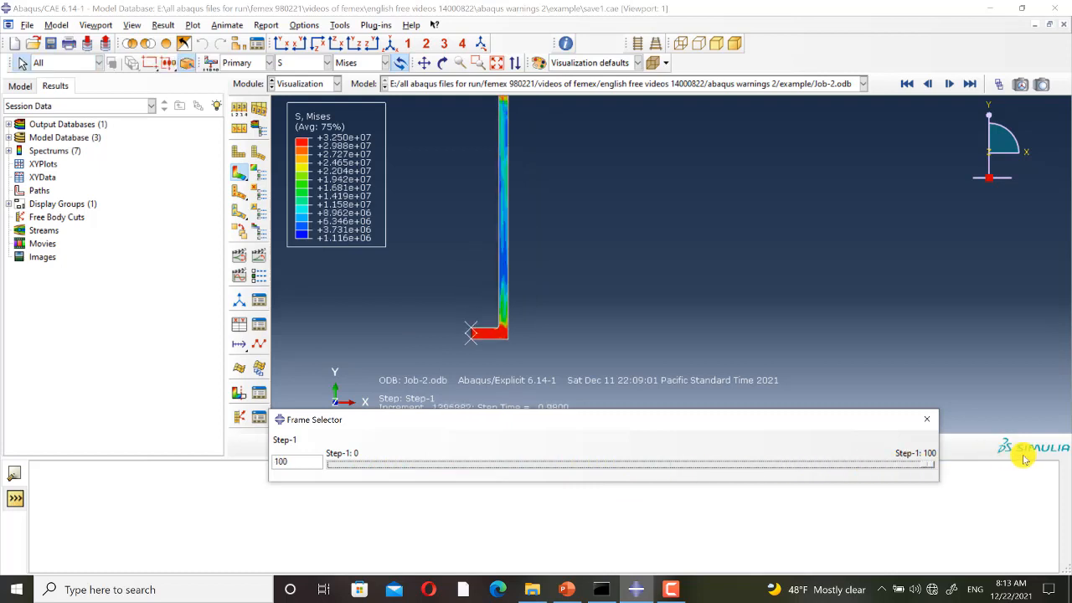
{"action": "scroll", "coordinate": [638, 368], "scroll_direction": "up", "scroll_amount": 2}
{"action": "scroll", "coordinate": [535, 305], "scroll_direction": "down", "scroll_amount": 2}
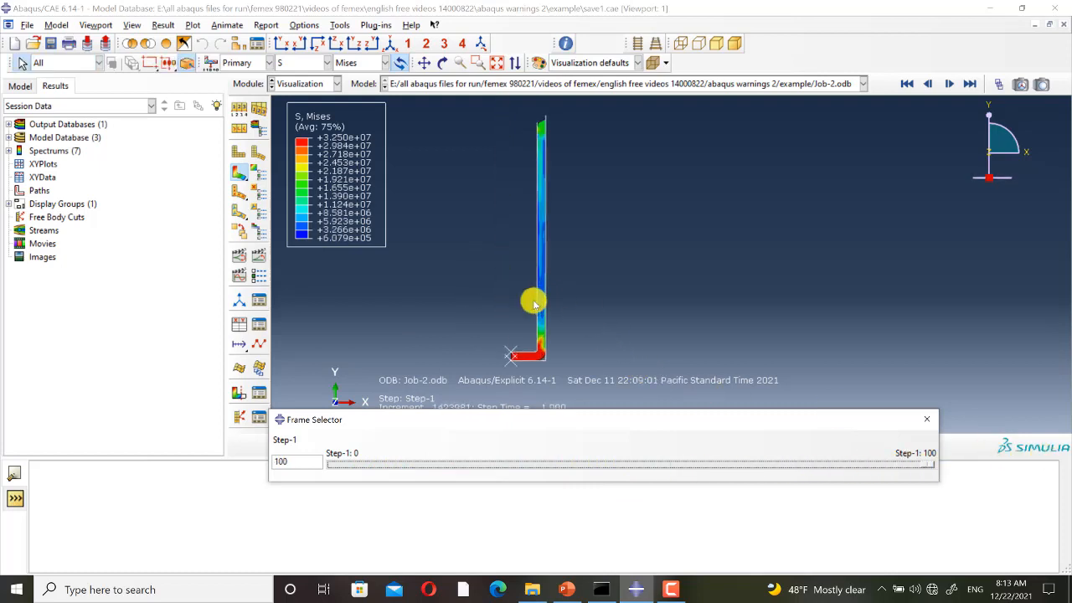
{"action": "left_click_drag", "start_coordinate": [929, 467], "coordinate": [268, 469]}
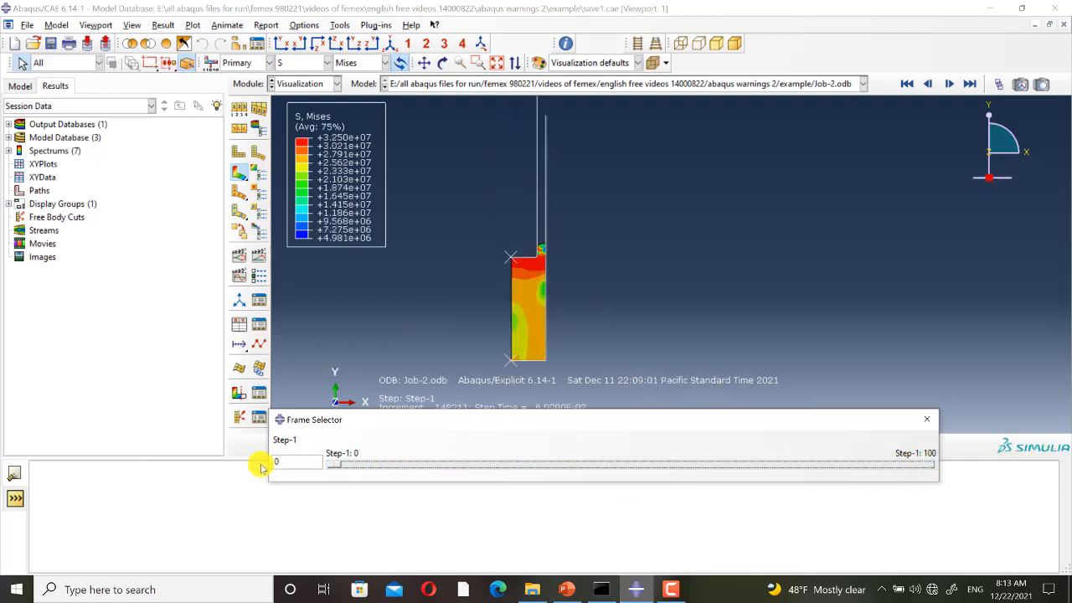
Make all element edges visible and plot the undeformed shape of the billet.
{"action": "left_click", "coordinate": [240, 109]}
{"action": "left_click", "coordinate": [195, 424]}
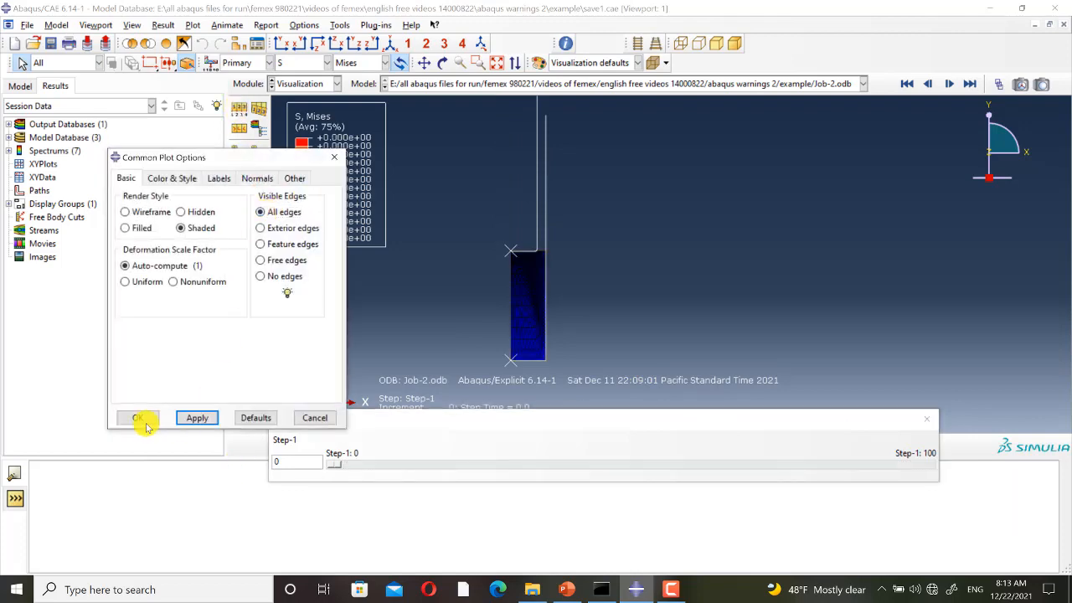
{"action": "left_click", "coordinate": [137, 418]}
{"action": "left_click", "coordinate": [239, 151]}
{"action": "scroll", "coordinate": [505, 281], "scroll_direction": "down", "scroll_amount": 2}
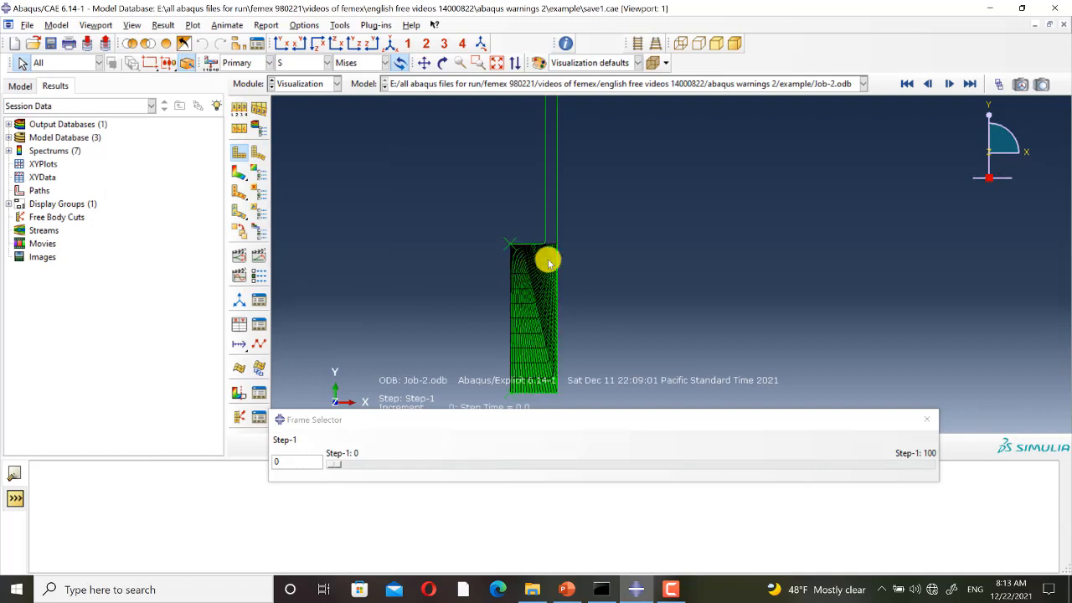
{"action": "scroll", "coordinate": [479, 240], "scroll_direction": "down", "scroll_amount": 2}
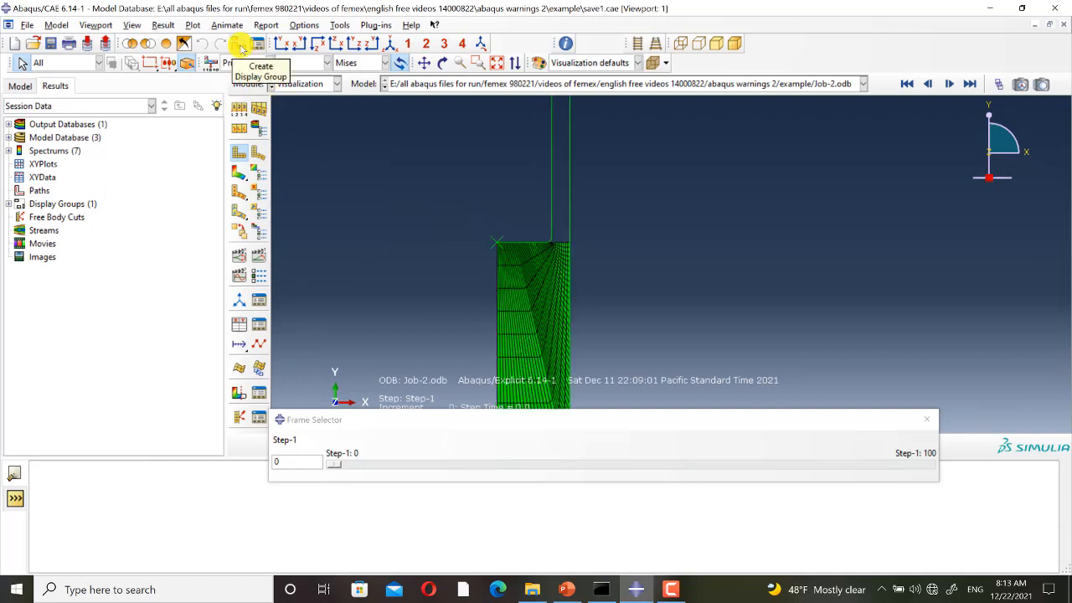
Highlight the WarnElemDistorted element set in the viewport and inspect its location on the billet mesh.
{"action": "left_click", "coordinate": [241, 48]}
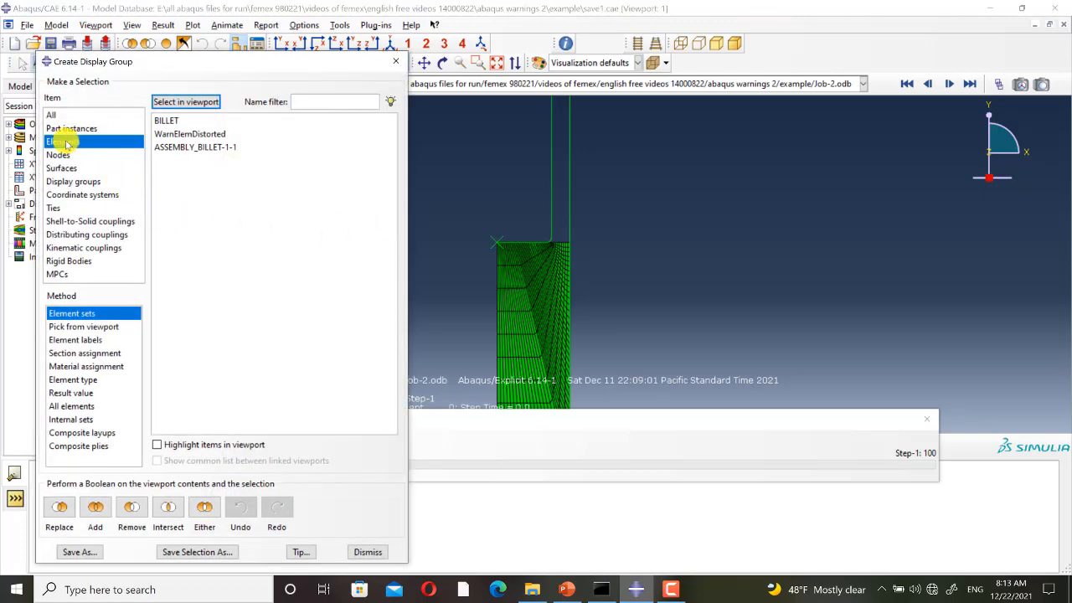
{"action": "left_click", "coordinate": [191, 136]}
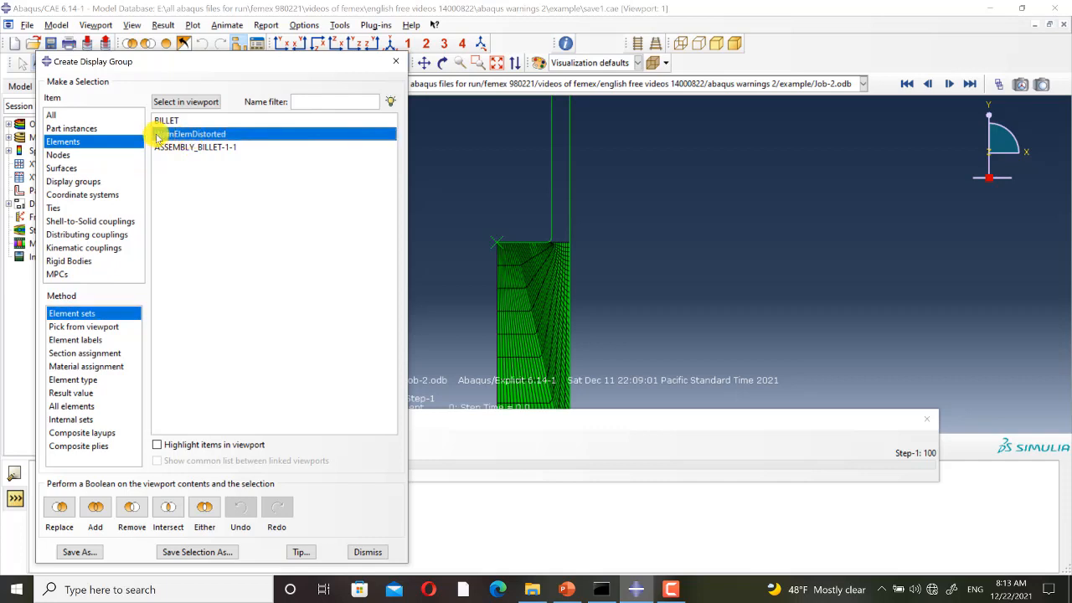
{"action": "left_click", "coordinate": [157, 445]}
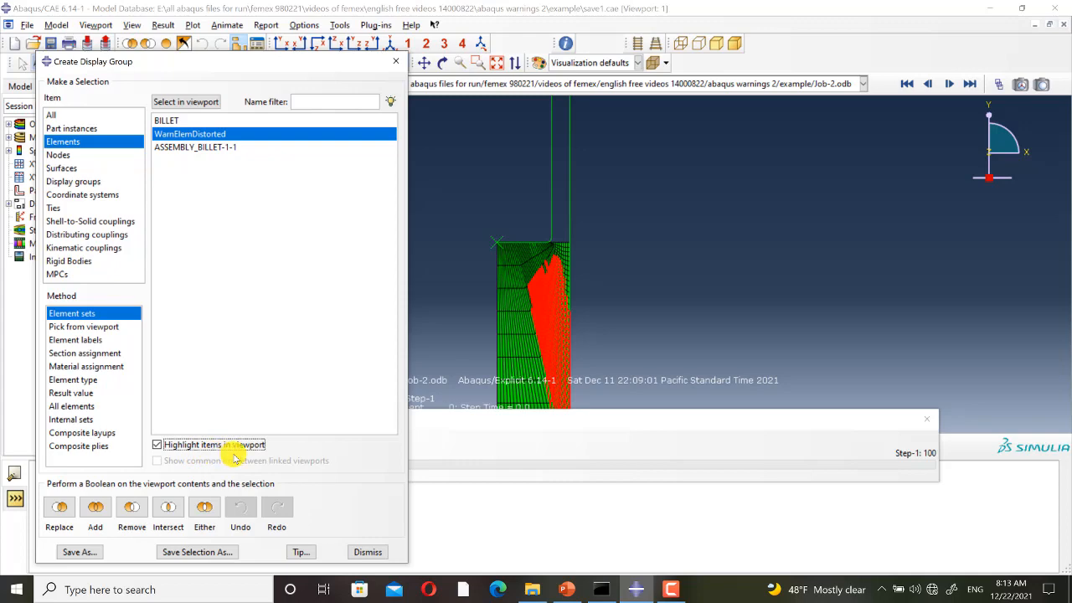
{"action": "scroll", "coordinate": [616, 190], "scroll_direction": "up", "scroll_amount": 5}
{"action": "scroll", "coordinate": [590, 298], "scroll_direction": "down", "scroll_amount": 6}
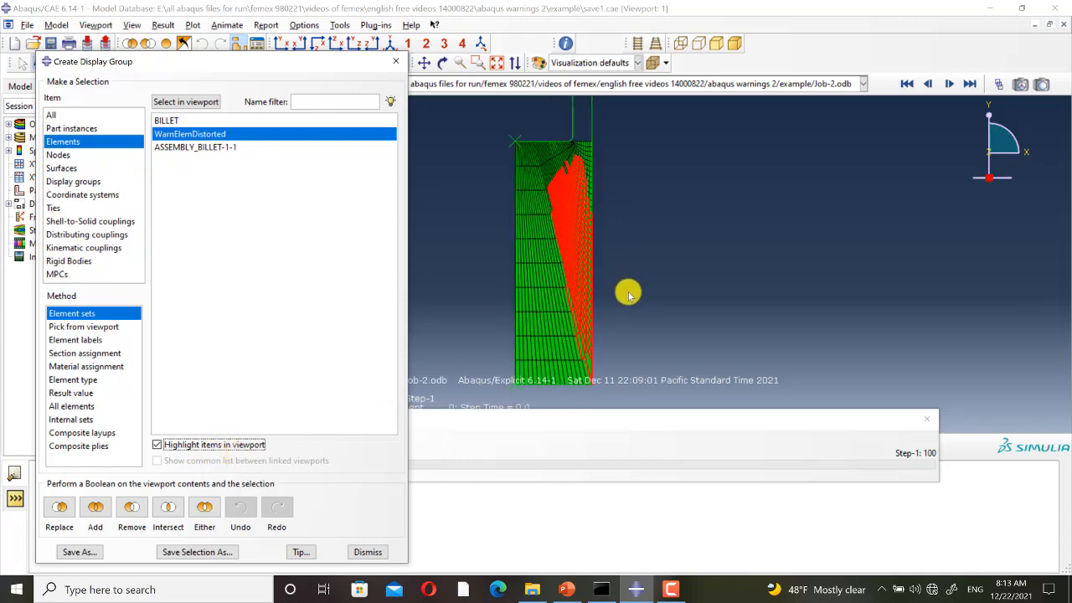
{"action": "scroll", "coordinate": [624, 294], "scroll_direction": "down", "scroll_amount": 3}
{"action": "scroll", "coordinate": [524, 265], "scroll_direction": "up", "scroll_amount": 3}
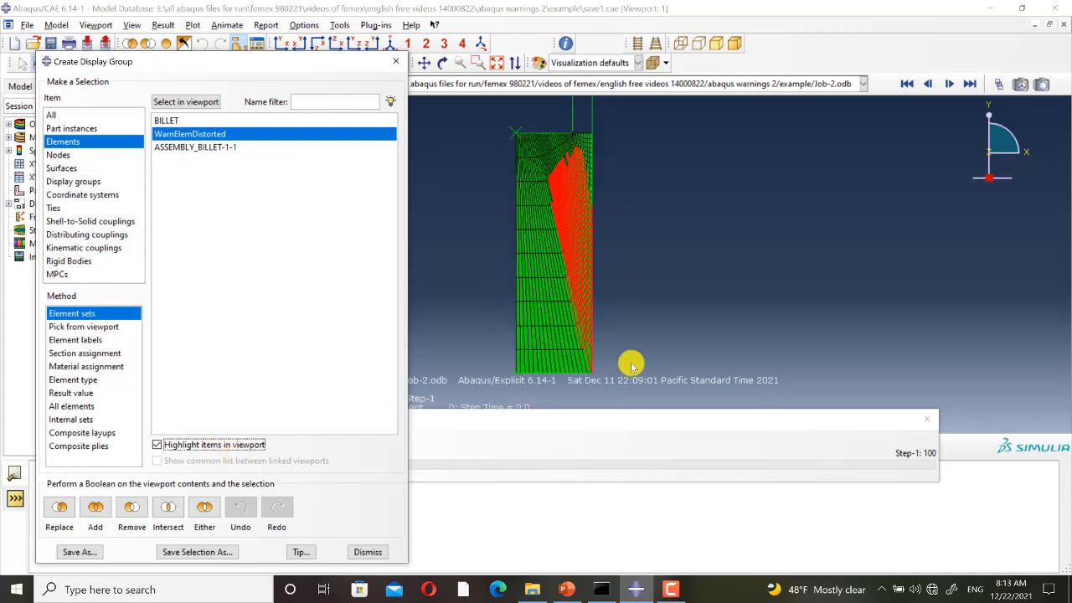